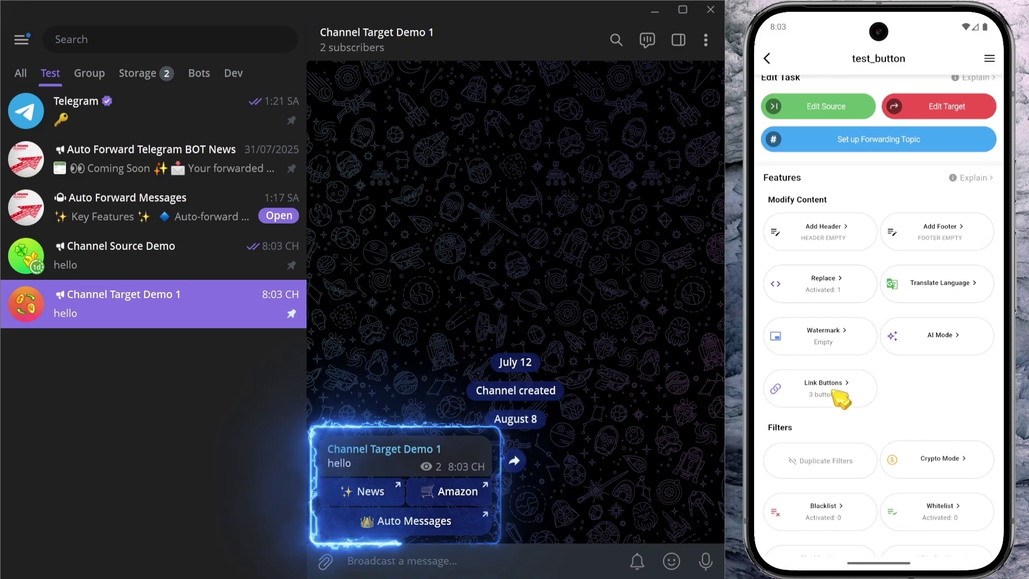
Add a third row for one button to the link buttons of the test_button task.
click(842, 394)
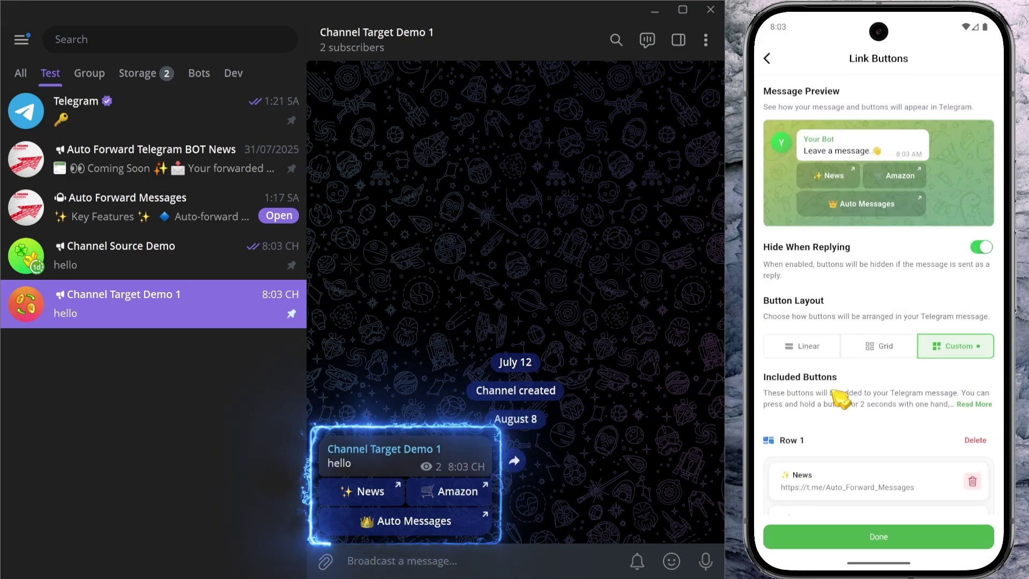
drag(860, 458, 891, 143)
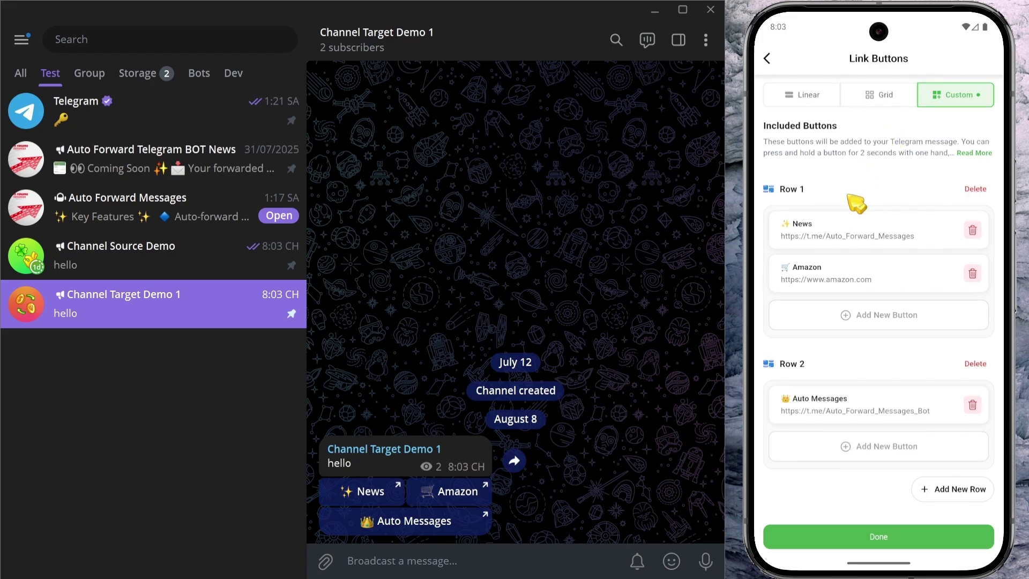
click(955, 489)
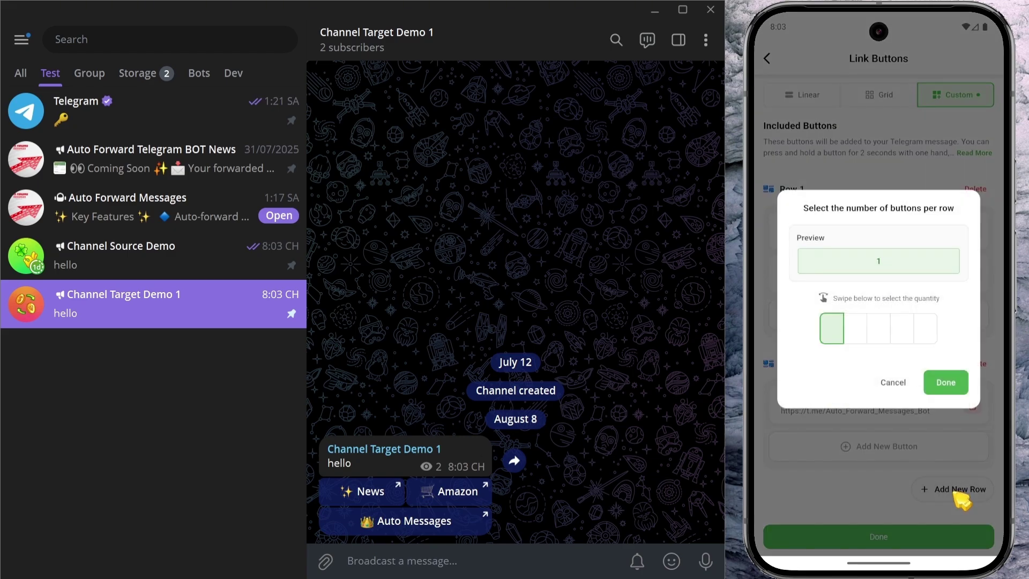
click(946, 382)
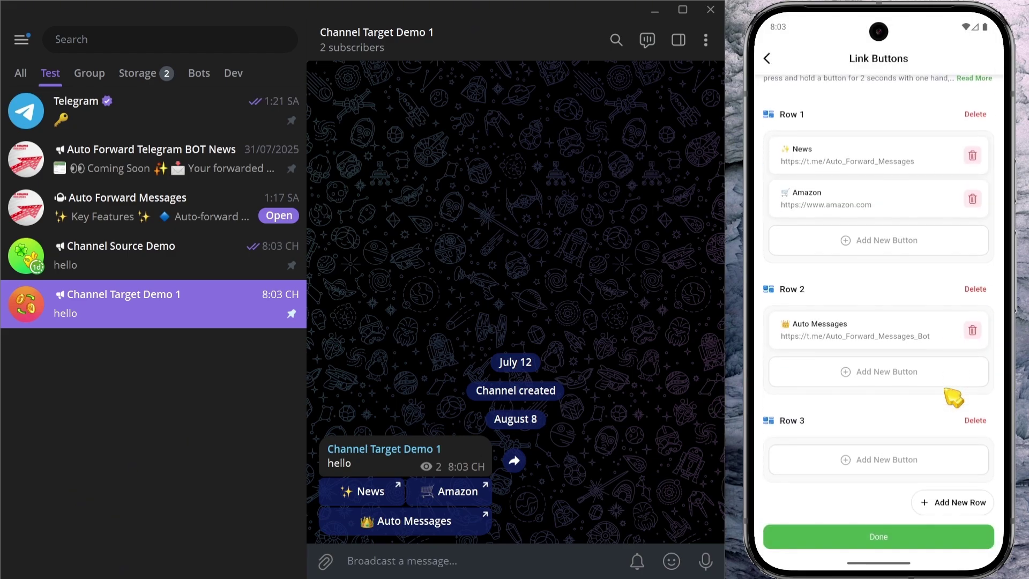
Create a button titled "😀 Support" in Row 3 with the copied Telegram profile link as its URL, and save the link buttons.
click(884, 455)
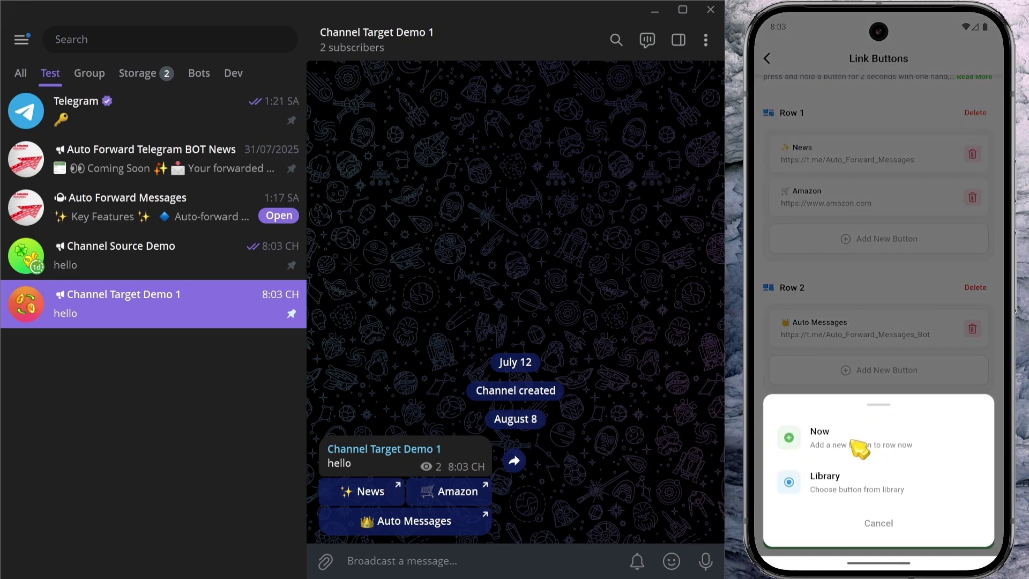
click(857, 447)
click(849, 276)
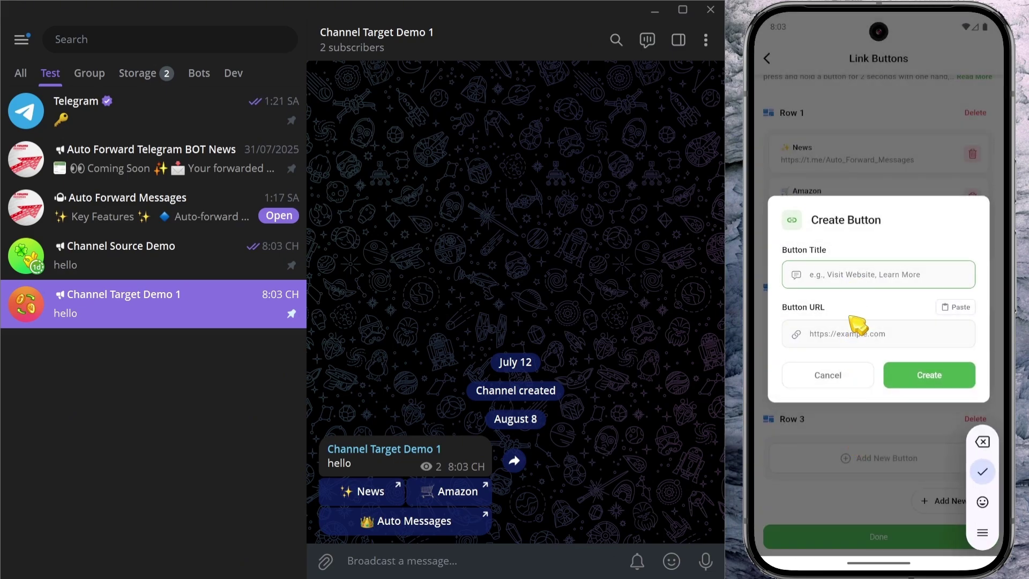
click(993, 515)
click(799, 426)
text(Sup)
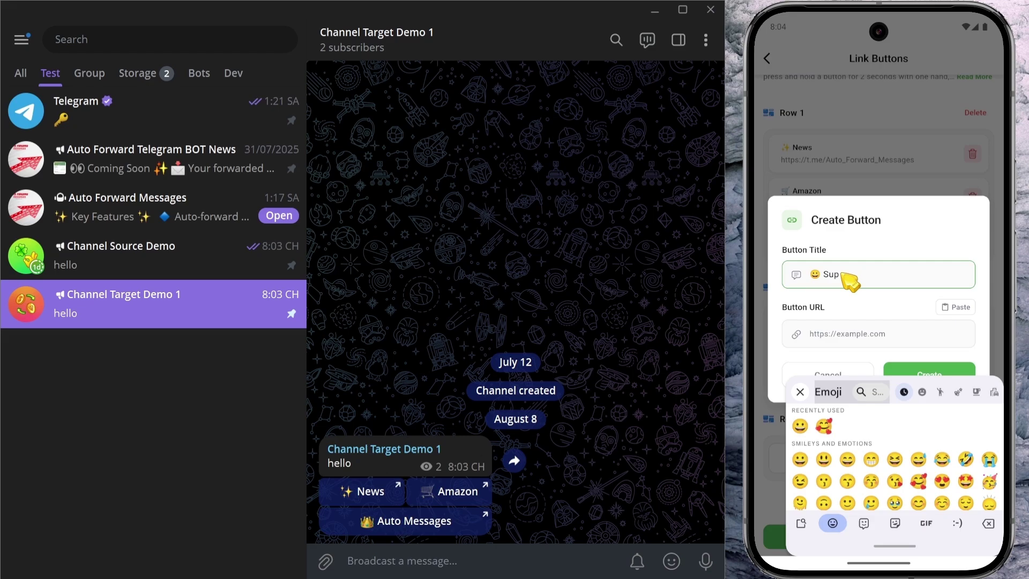
text(port)
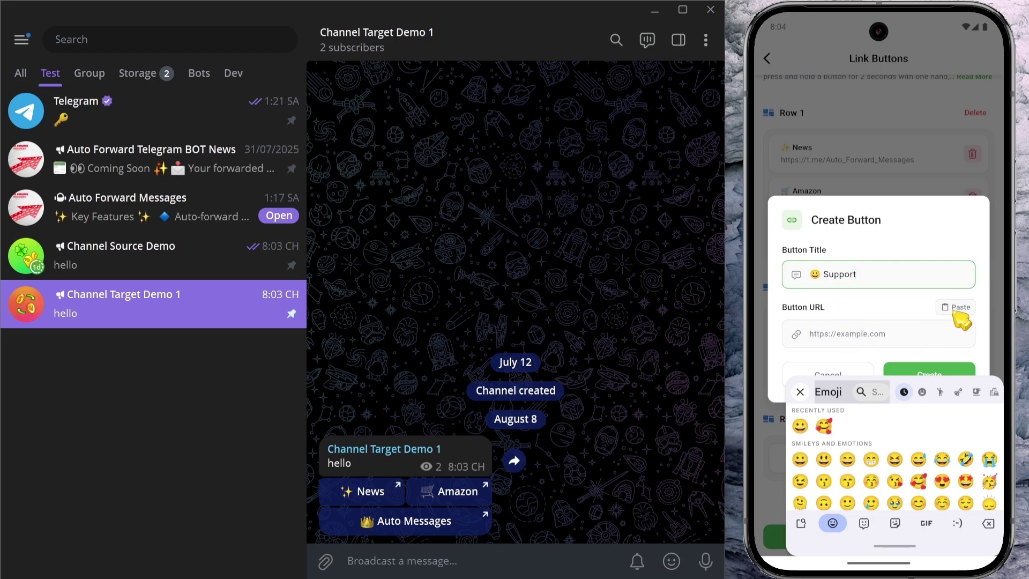
click(955, 307)
click(933, 377)
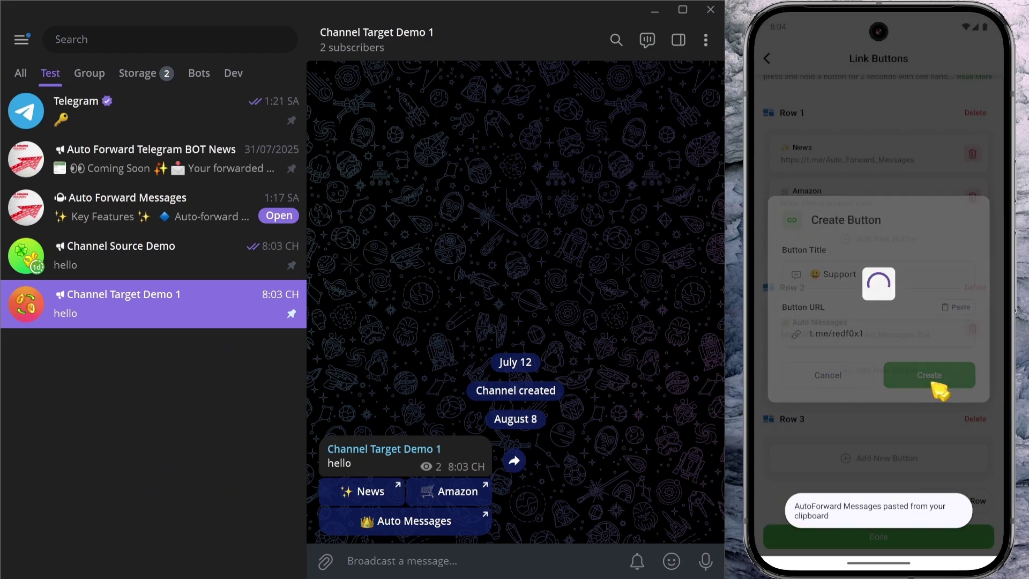
drag(923, 322, 922, 542)
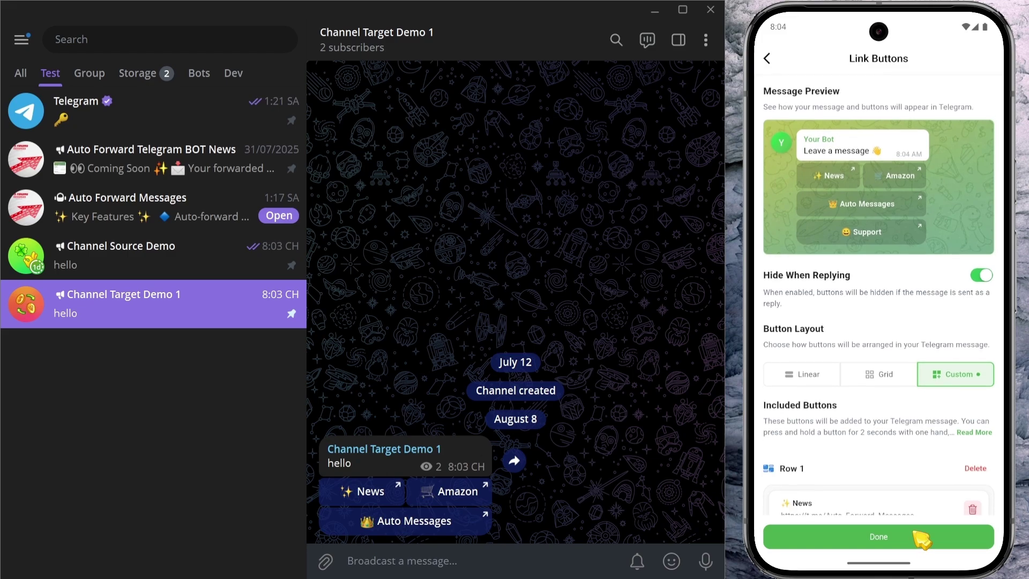
click(883, 535)
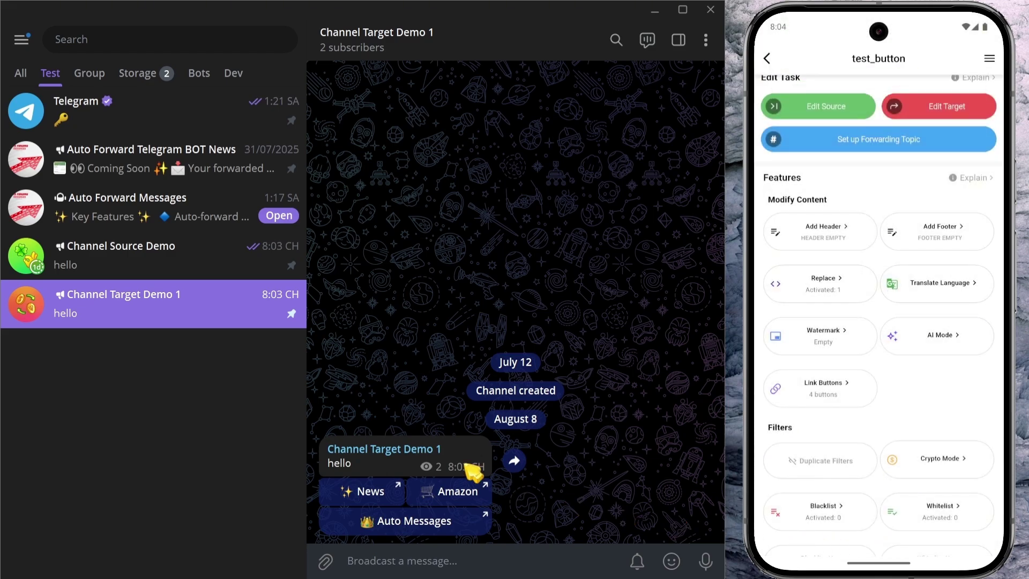
Switch to Telegram and post the message "abc" in Channel Source Demo.
click(190, 263)
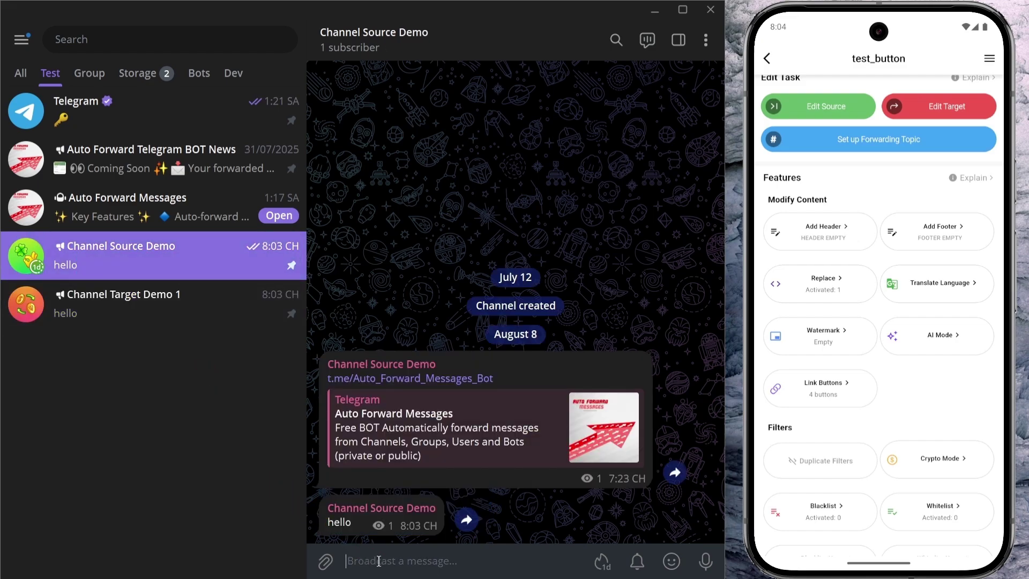
text(abc)
key(Return)
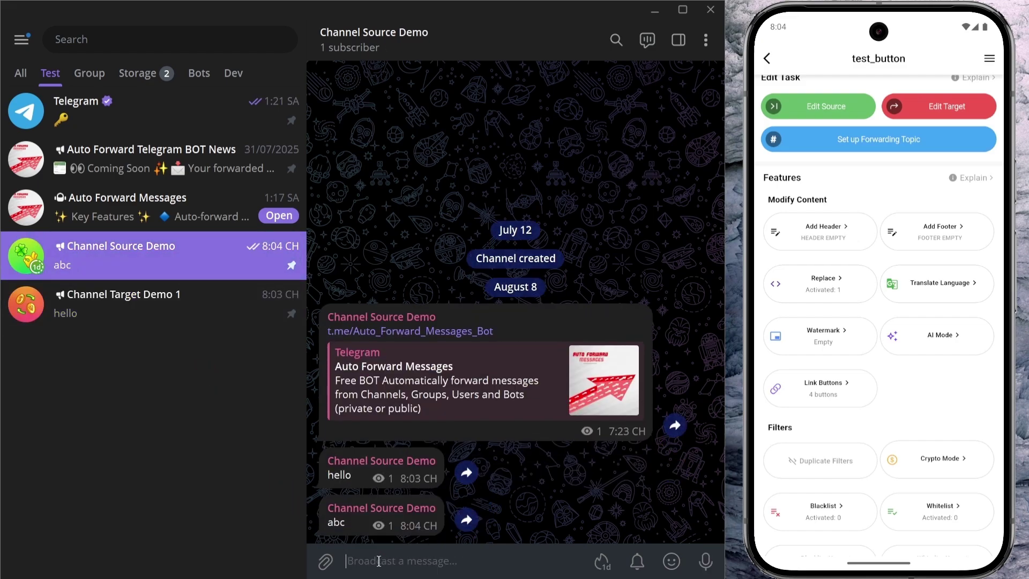
Follow the Support button under the forwarded "abc" message in Channel Target Demo 1, and return to the channel.
click(222, 318)
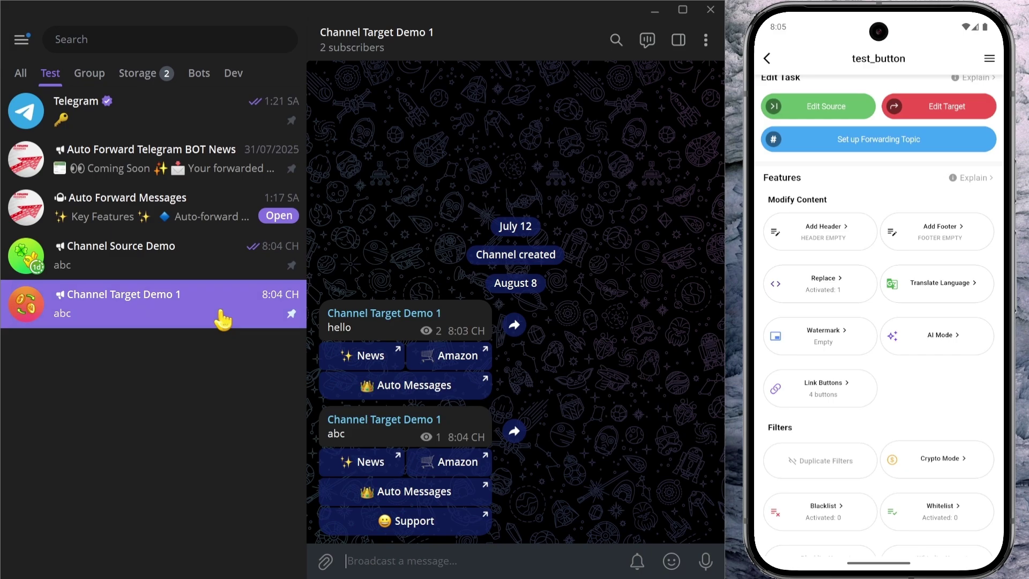
click(417, 528)
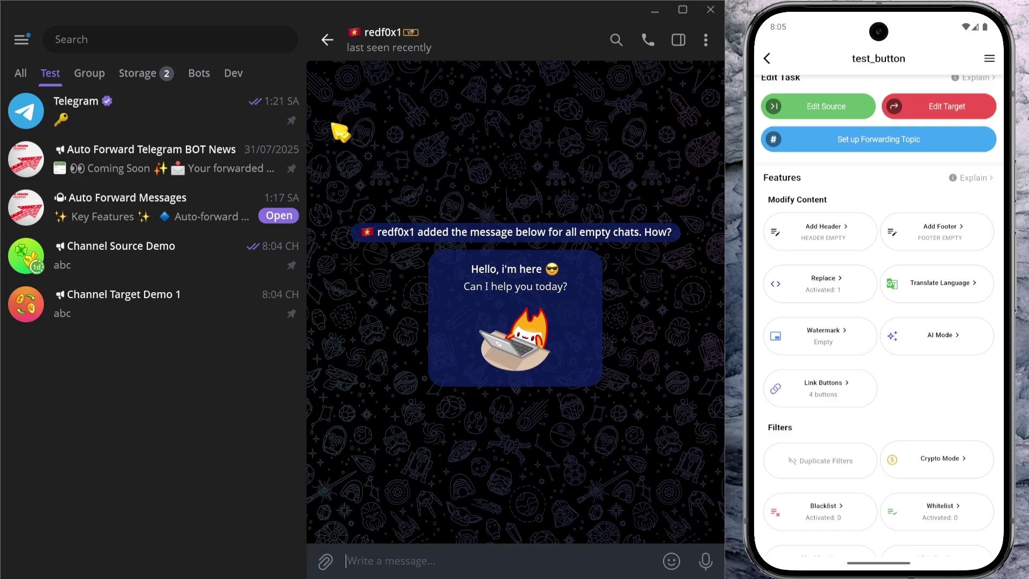
click(327, 41)
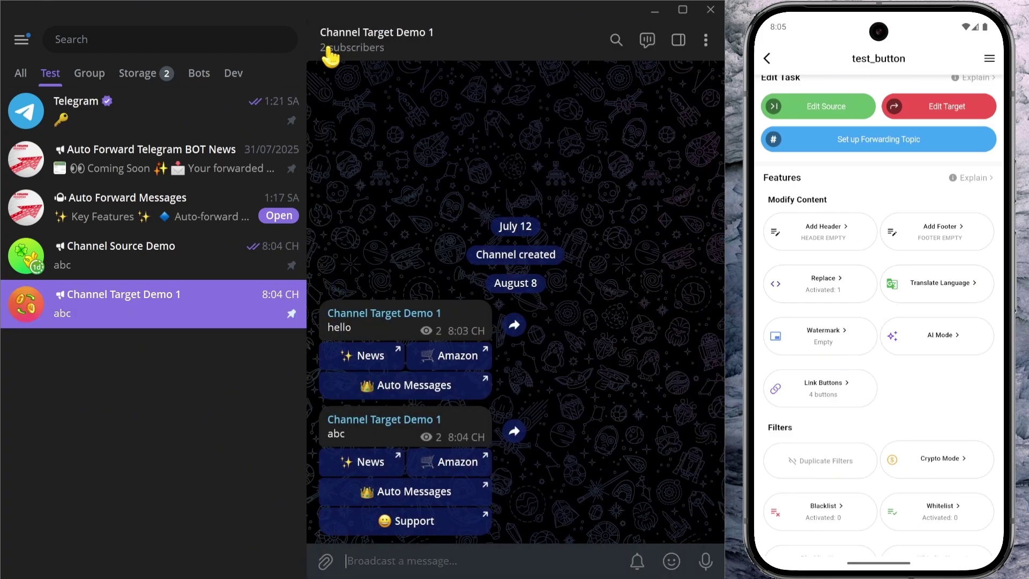
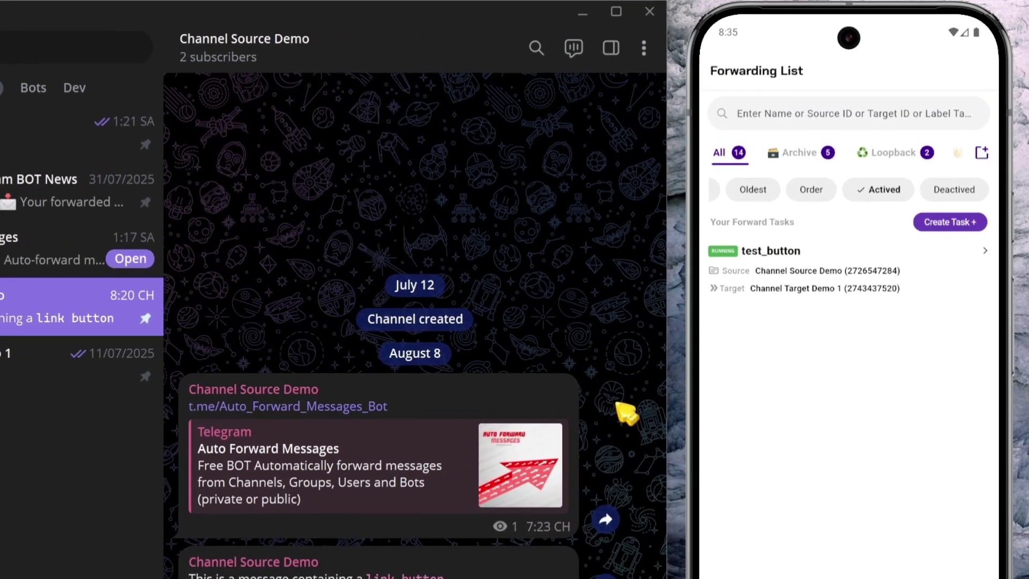
Start a new link button titled "My Bot" for the test_button forwarding task.
click(843, 289)
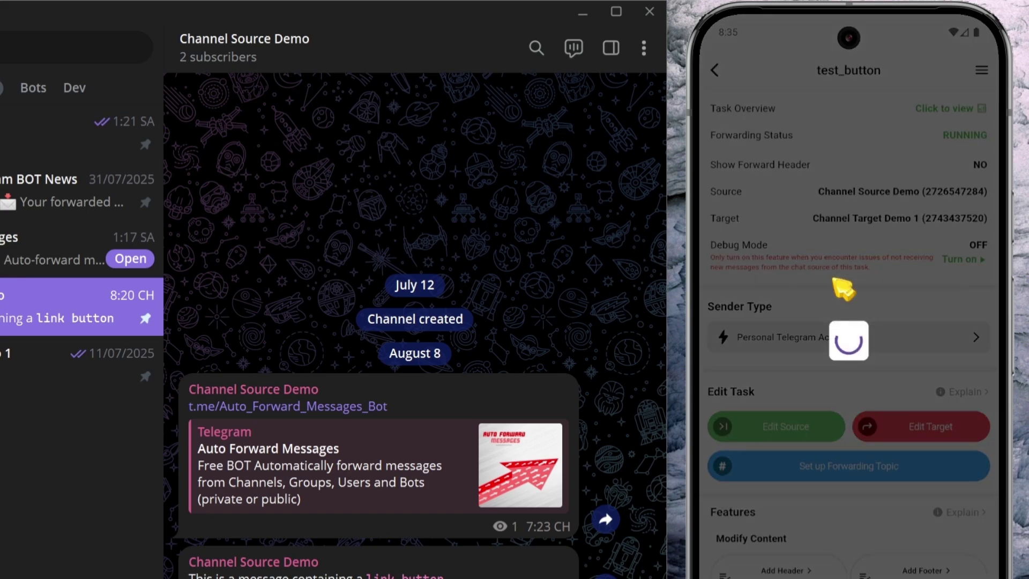
drag(854, 555, 866, 119)
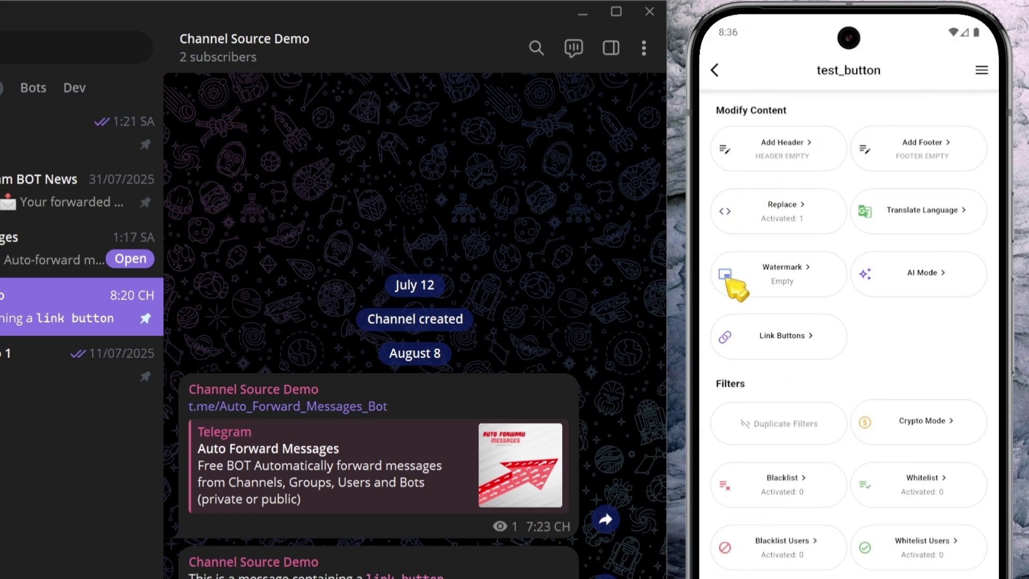
click(803, 349)
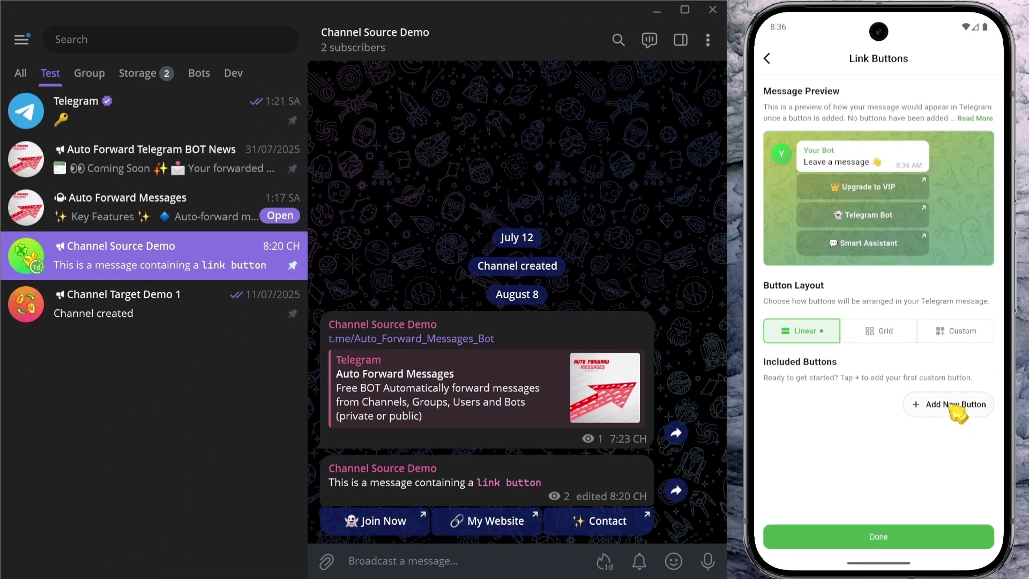
click(953, 409)
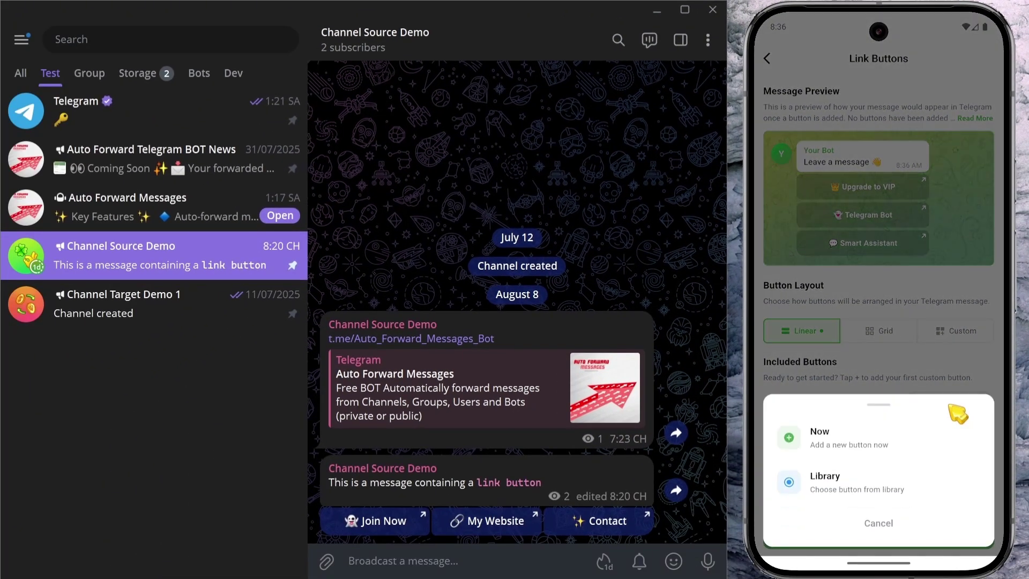
click(863, 441)
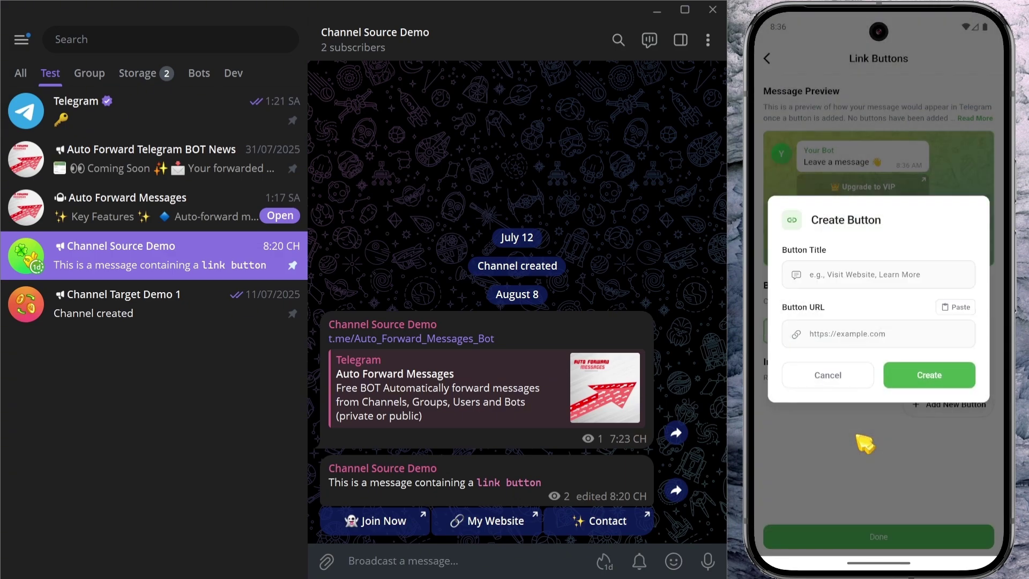
click(854, 275)
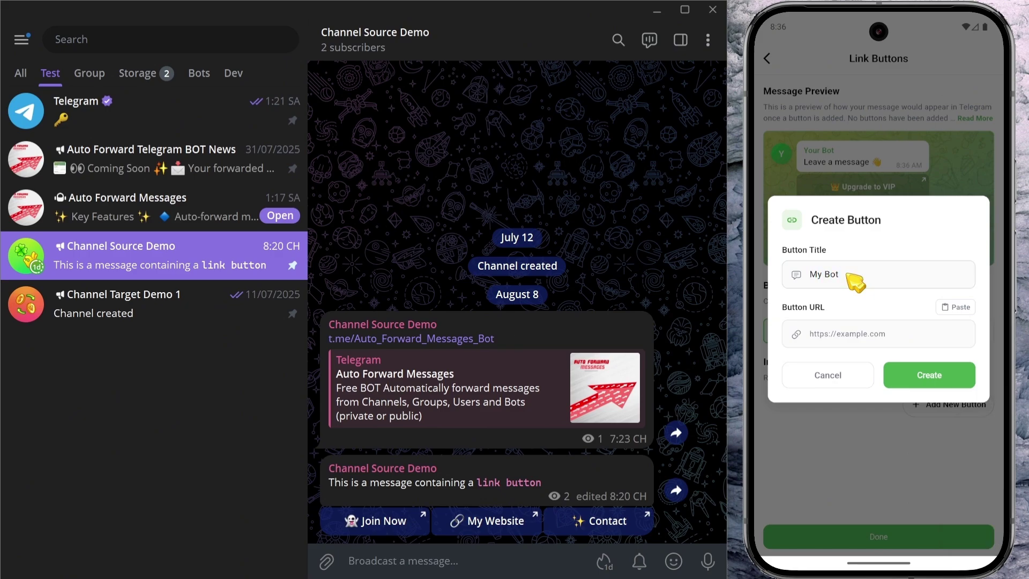
Switch to Telegram and copy the Auto Forward Messages bot's username from its info, without the @ sign.
click(210, 217)
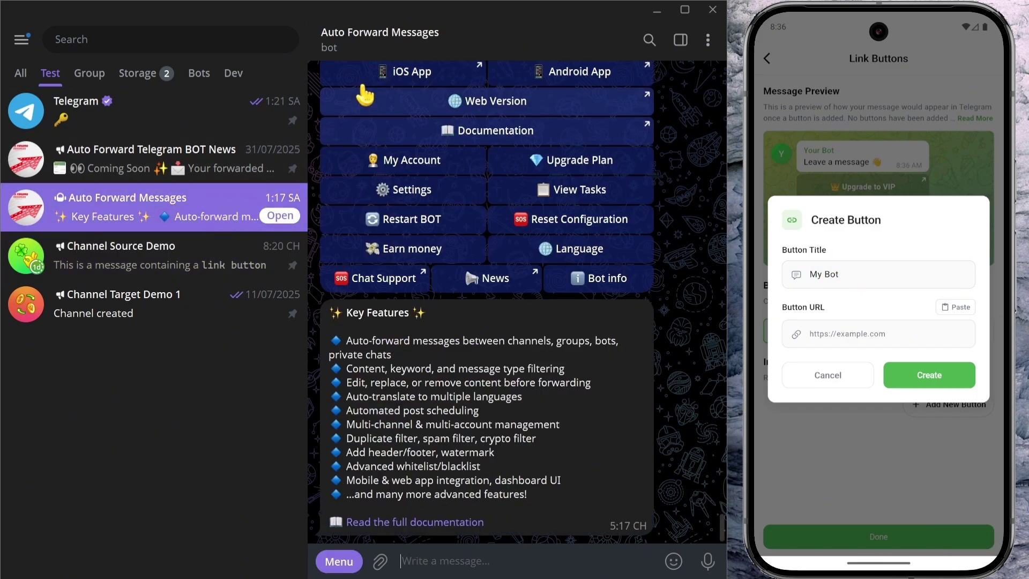
click(385, 42)
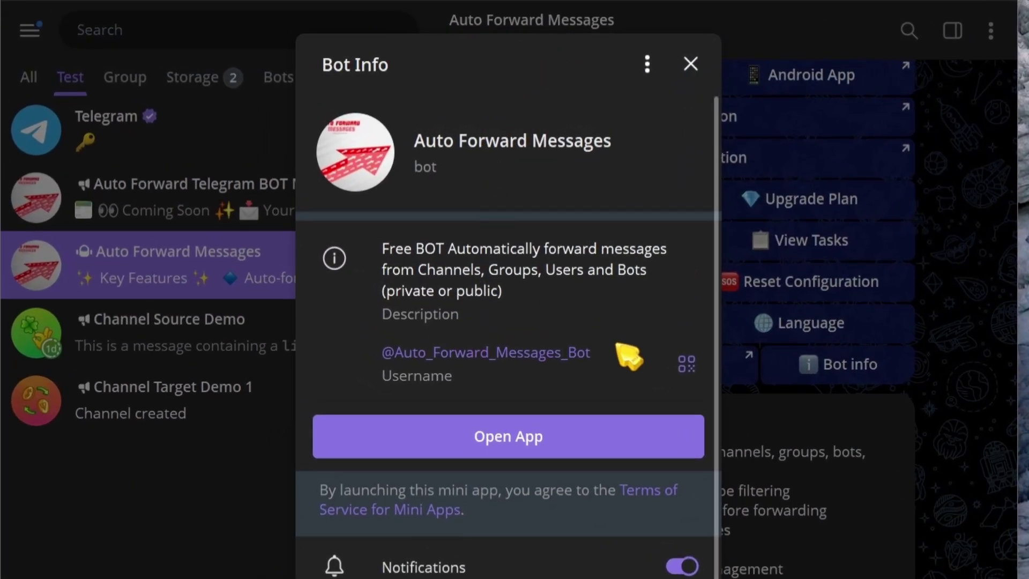
drag(630, 358, 394, 352)
key(ctrl+c)
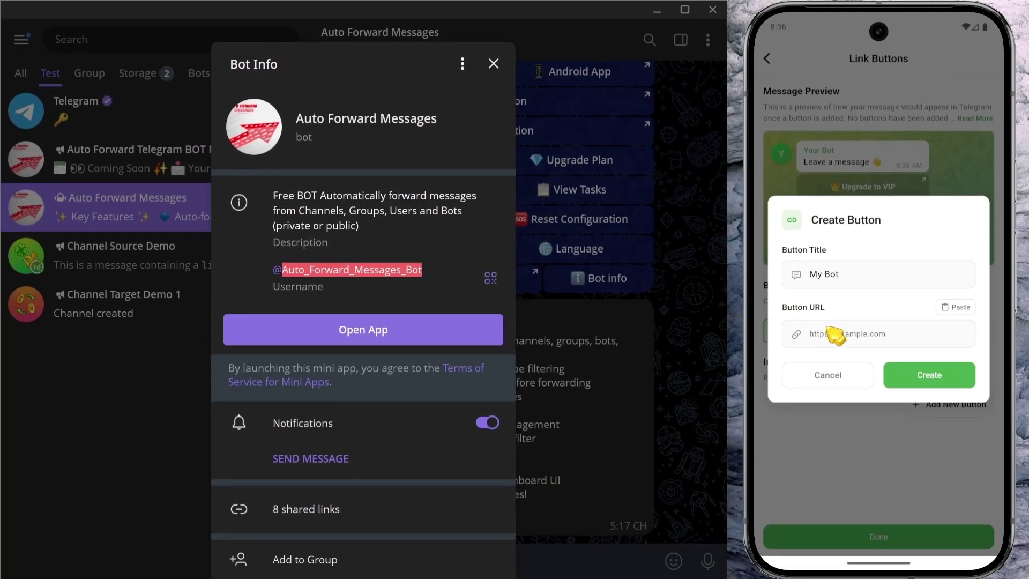
Create the My Bot button with the URL t.me/Auto_Forward_Messages_Bot in the forwarding app and save the link buttons.
click(864, 338)
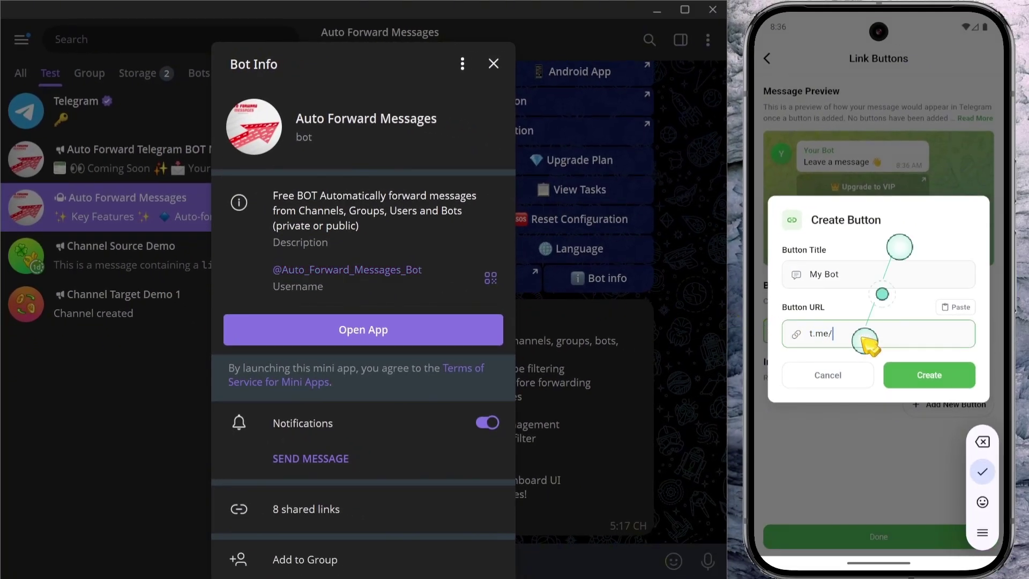
click(864, 338)
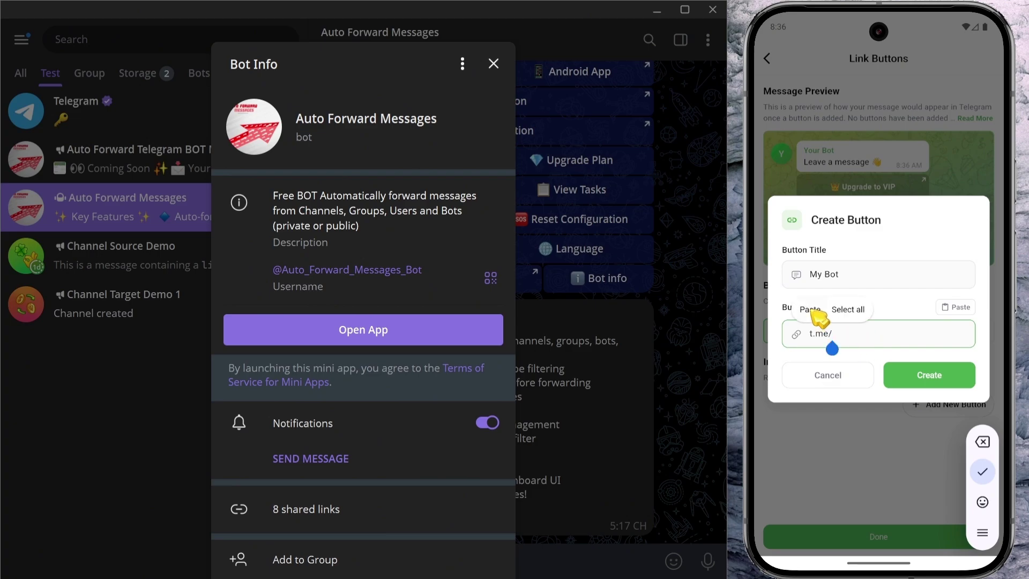
click(808, 307)
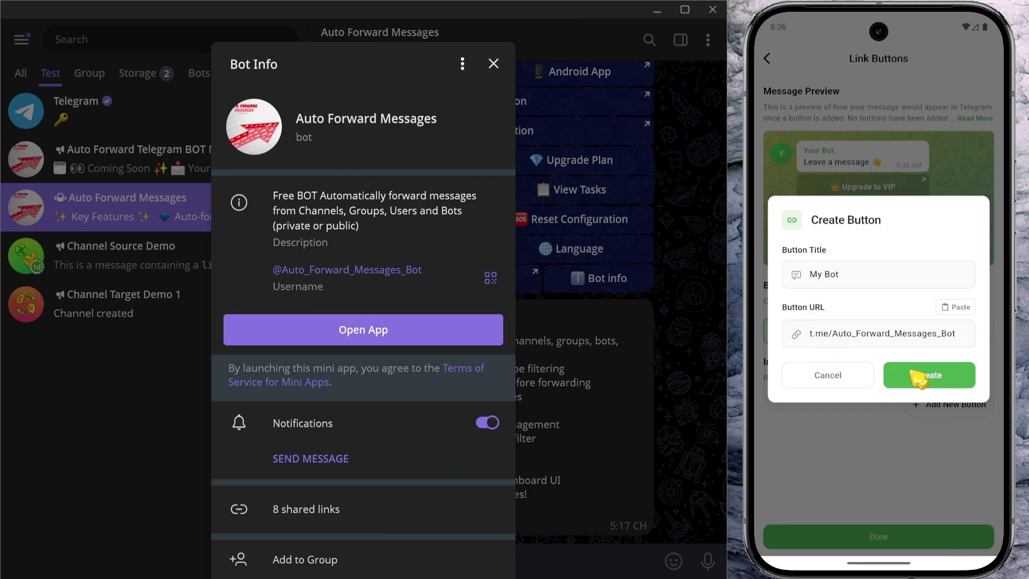
click(932, 377)
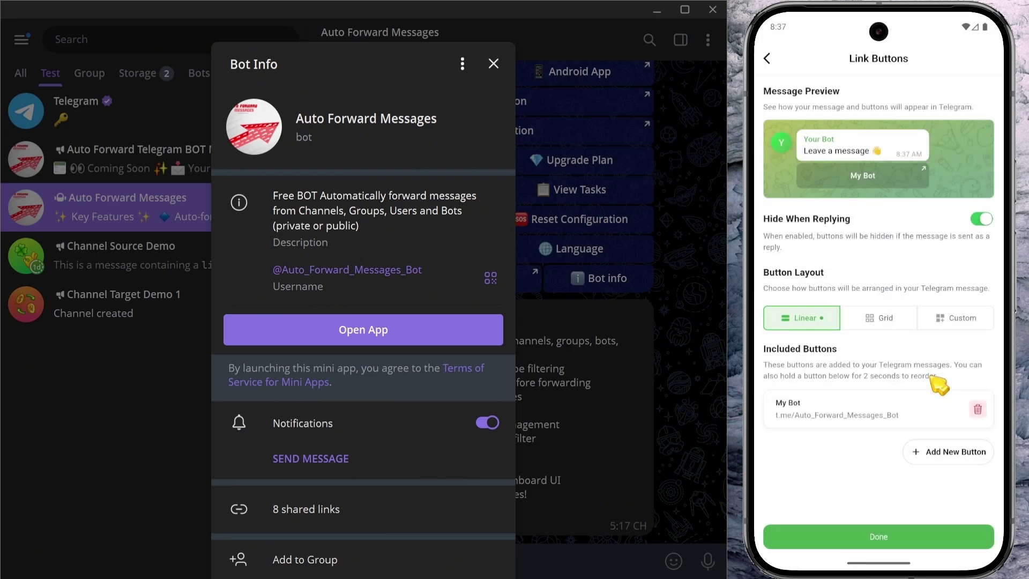
click(880, 538)
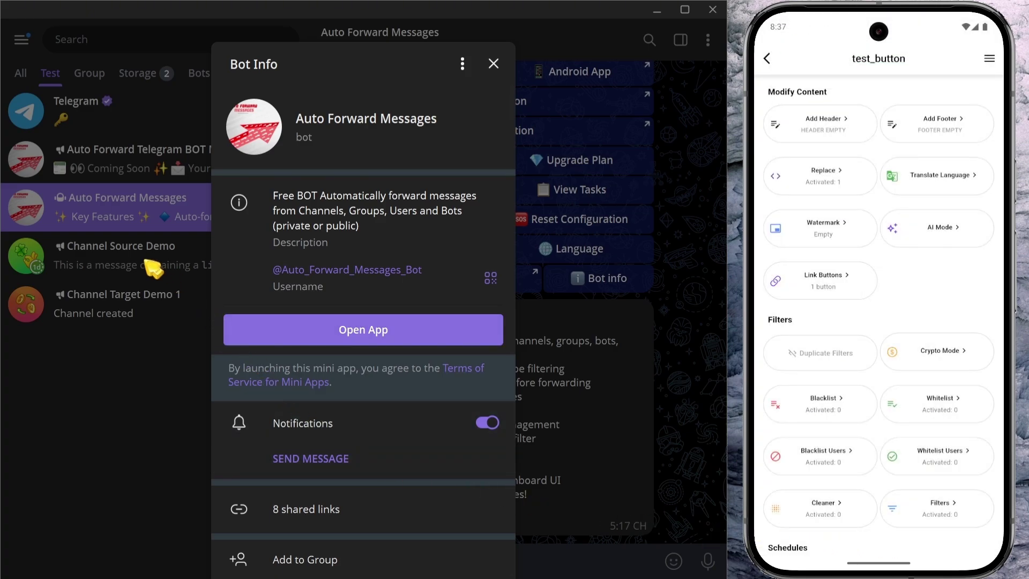
Post "abc" in Telegram's Channel Source Demo and follow the My Bot button under its forwarded copy in Channel Target Demo 1.
click(145, 265)
click(140, 264)
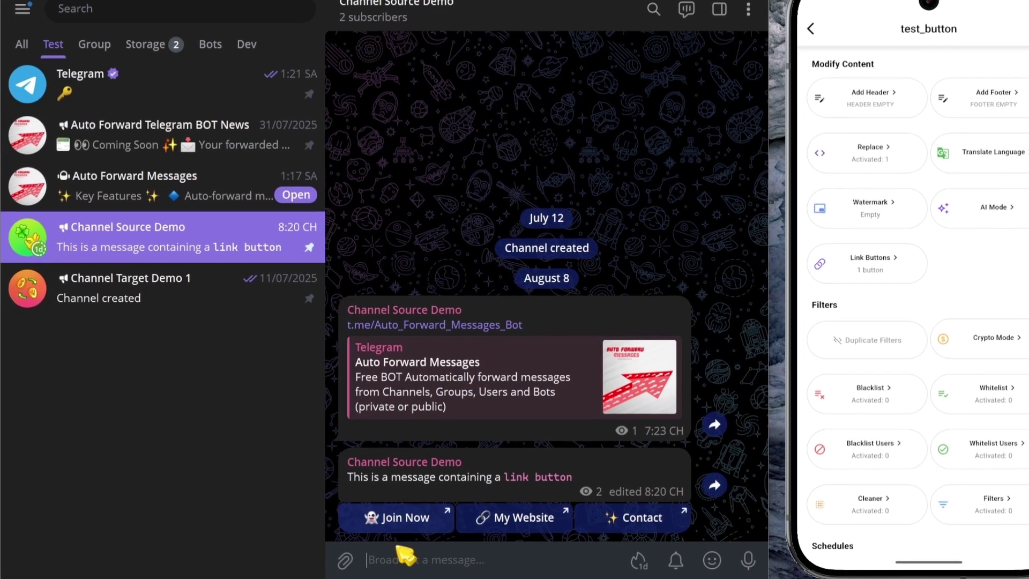
text(abc)
key(Return)
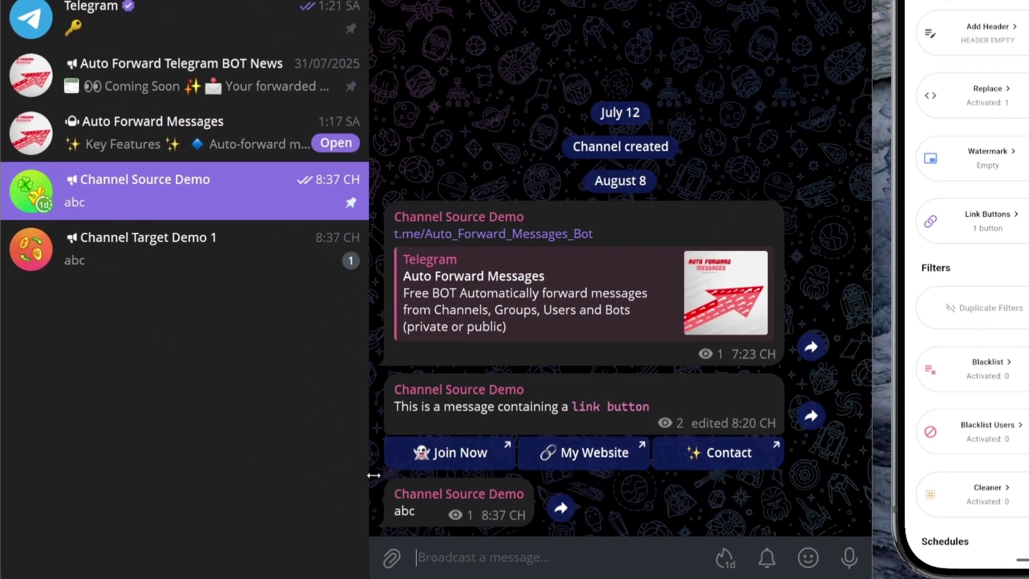
click(288, 273)
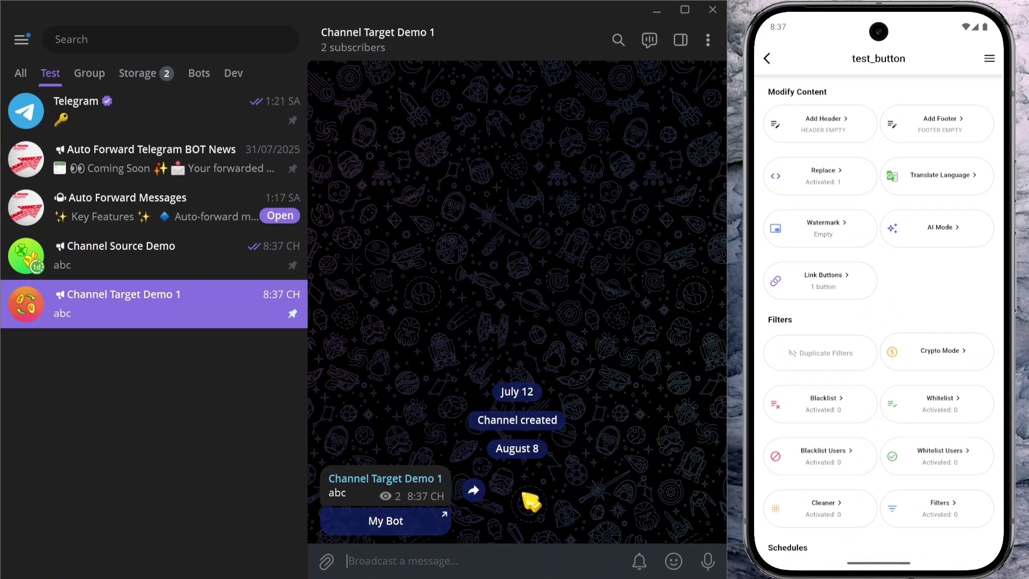
click(387, 519)
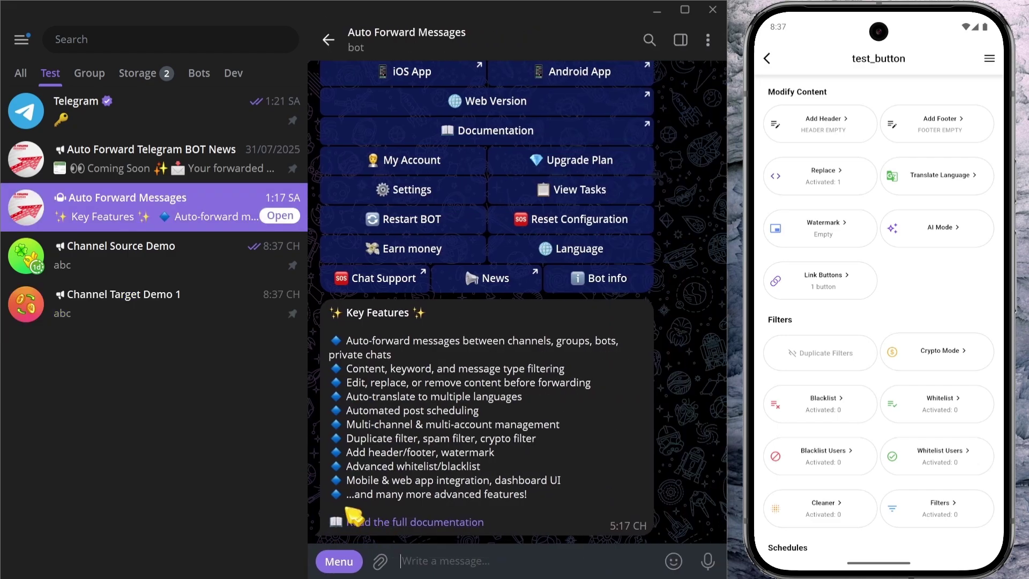
Return to Channel Target Demo 1 in Telegram, and in the forwarding app add and save a Google link button with the URL google.com.
click(218, 308)
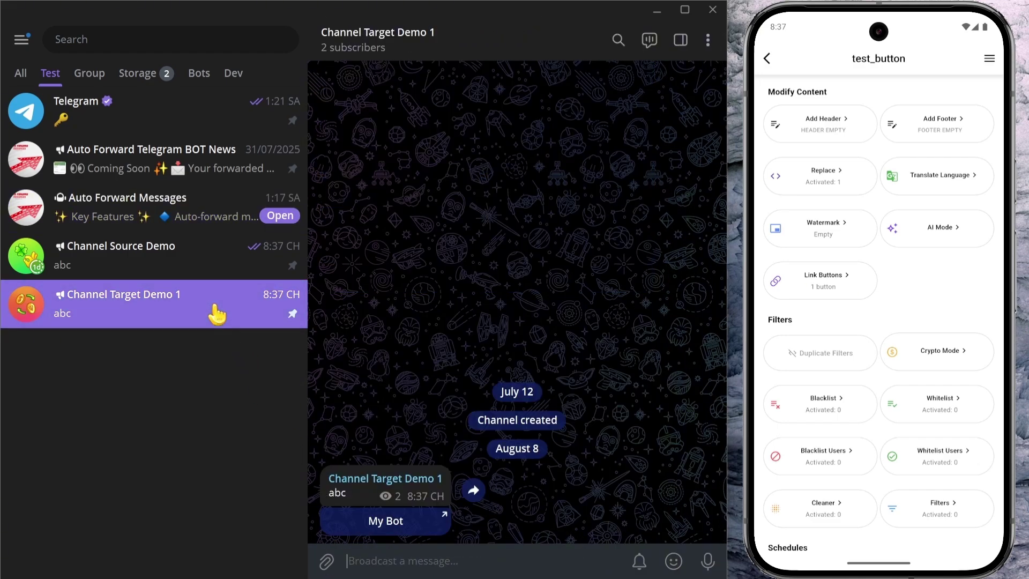
click(833, 292)
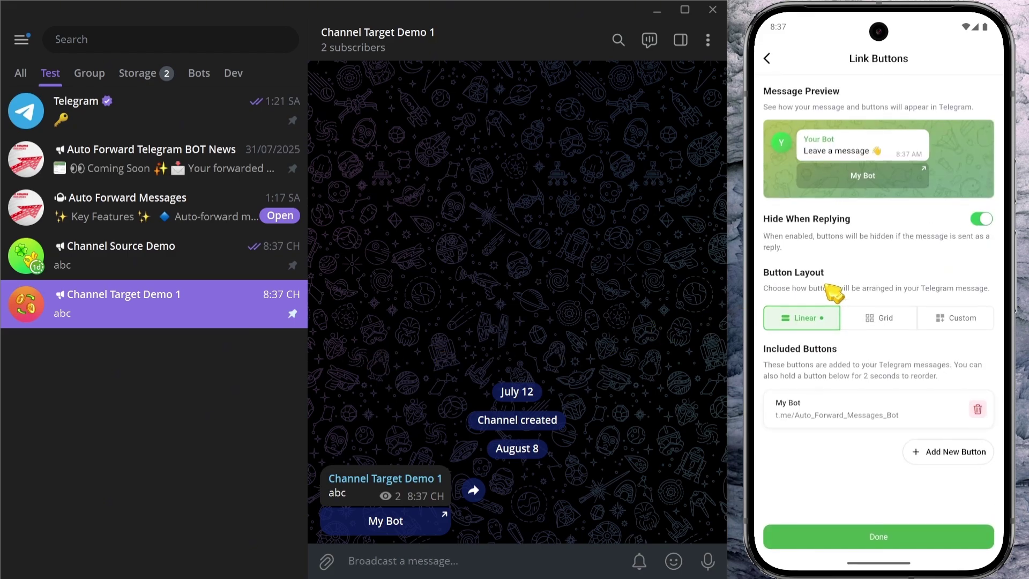
click(949, 454)
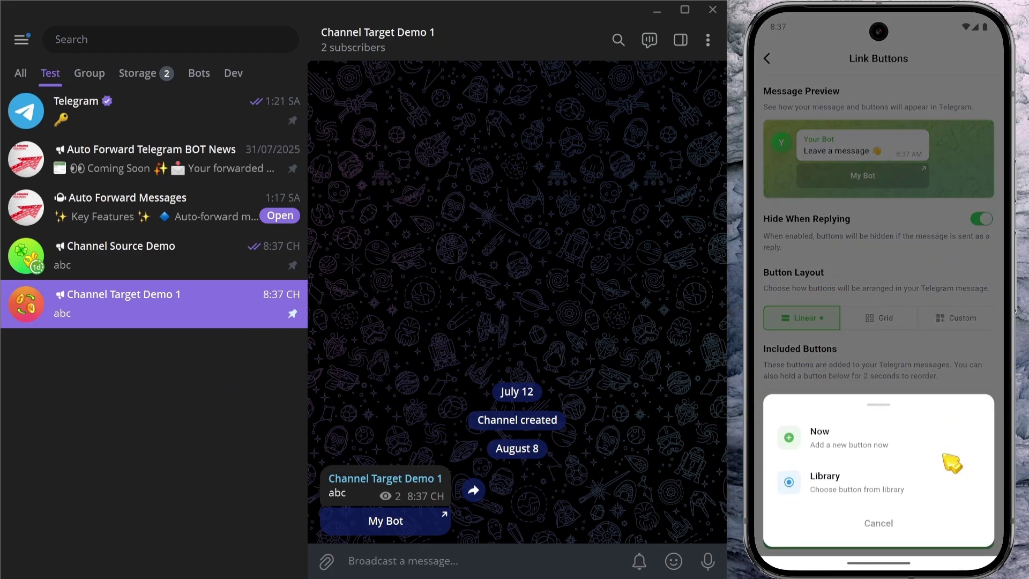
click(868, 444)
click(854, 278)
text(Google)
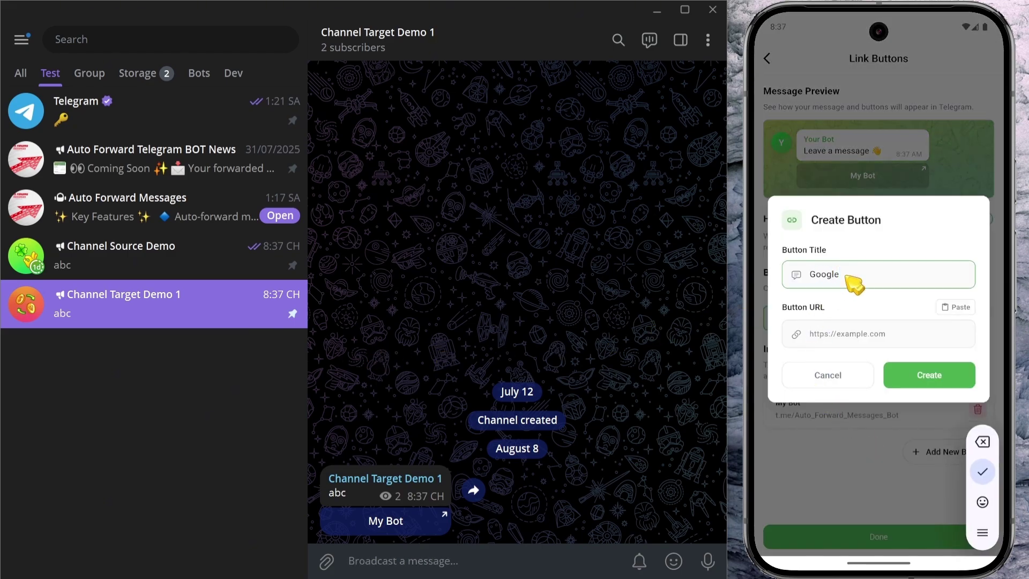
click(846, 340)
text(google.com)
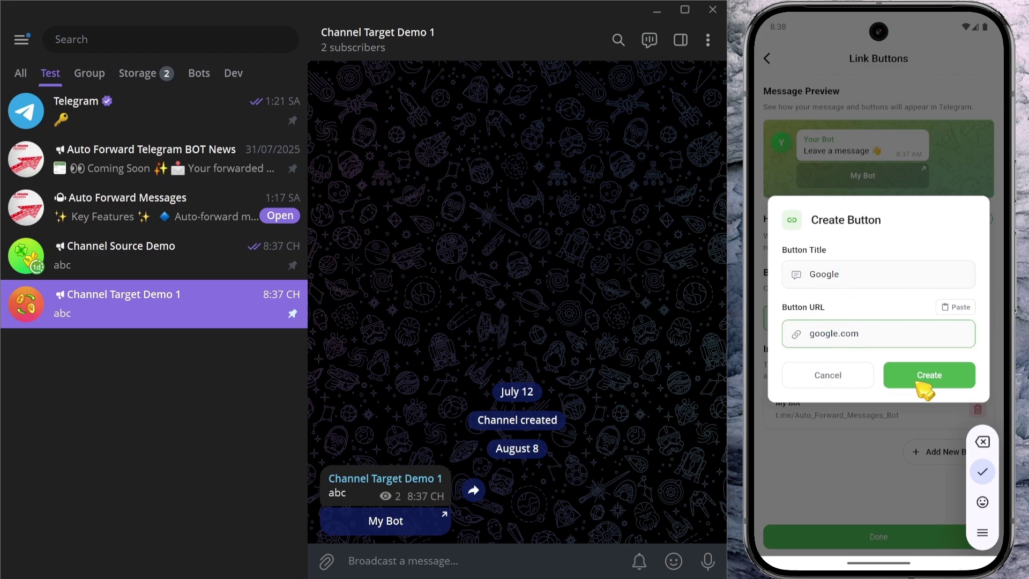
click(913, 384)
click(883, 537)
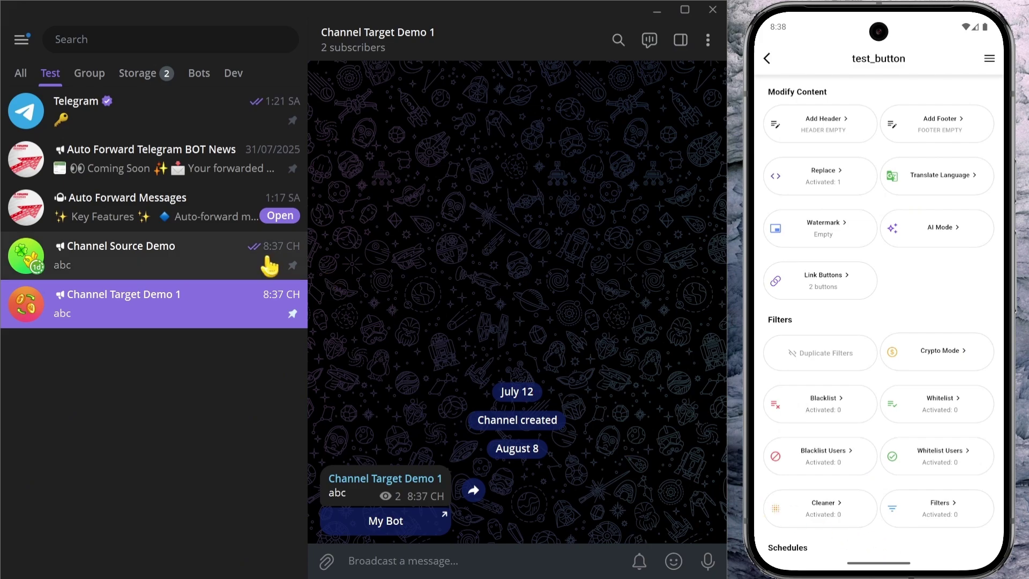
Post "hello" in Telegram's Channel Source Demo, try the Google button under its copy in Channel Target Demo 1, and dismiss the link prompt.
click(294, 257)
text(hello)
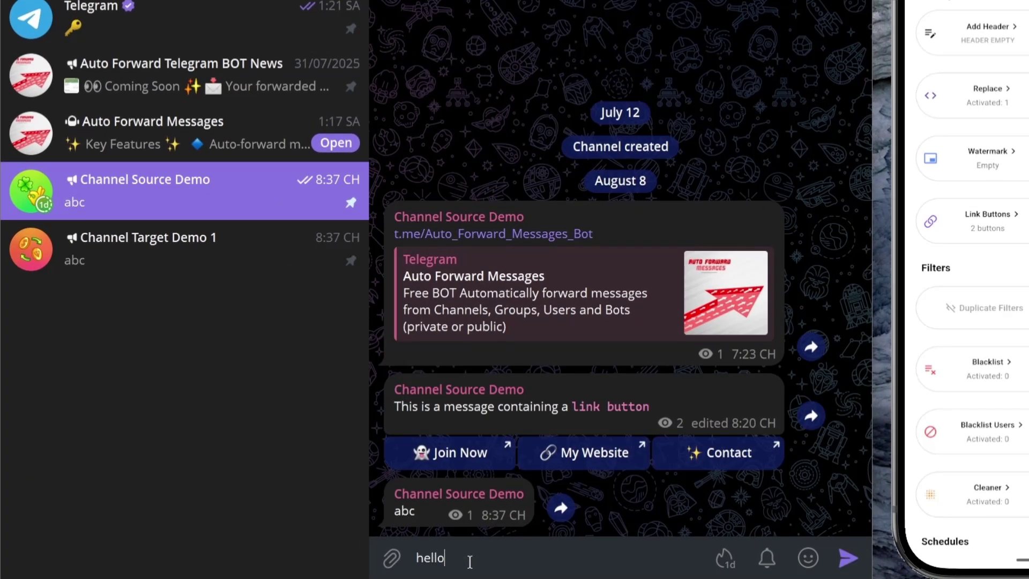
key(Return)
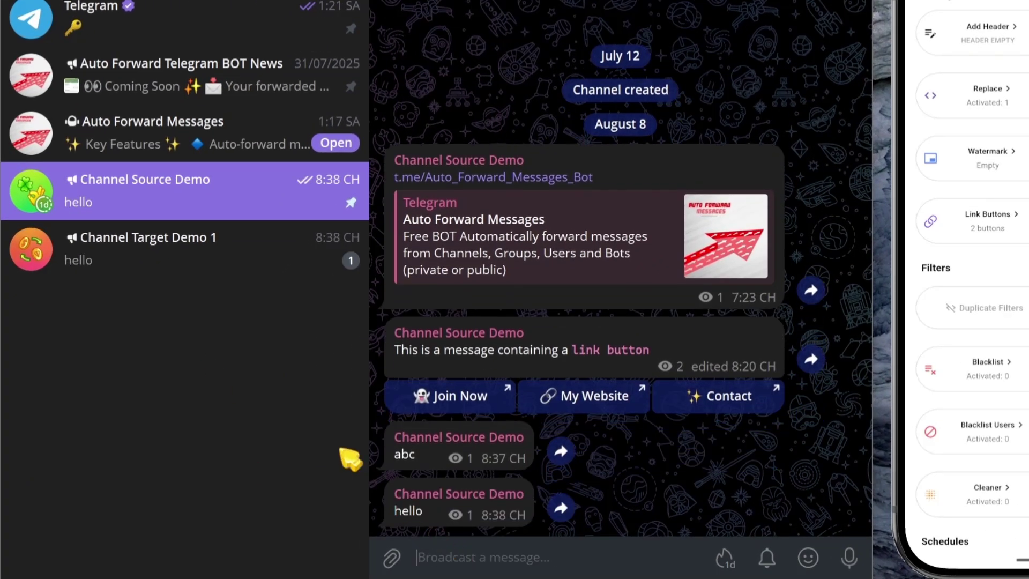
click(252, 265)
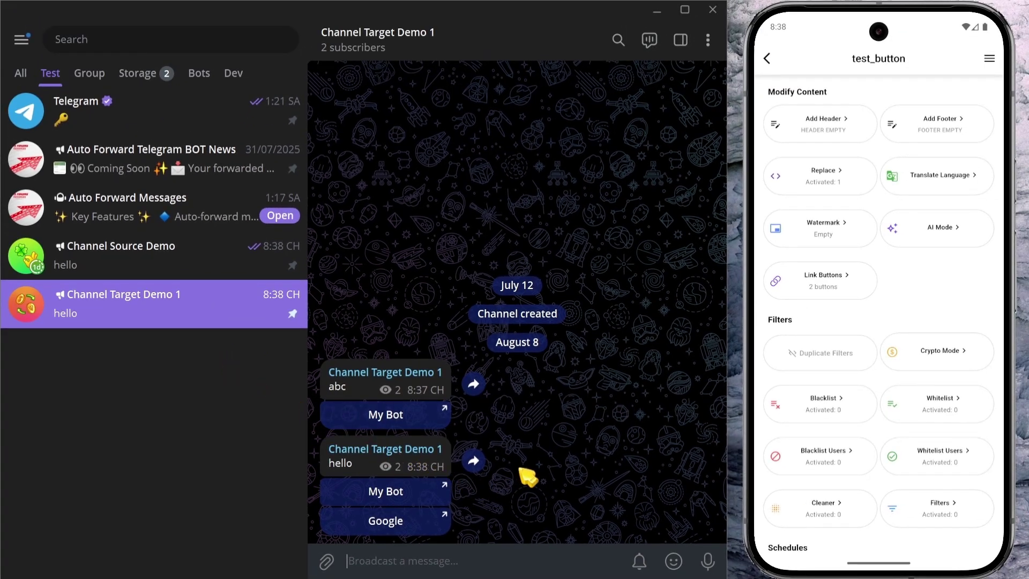
click(397, 523)
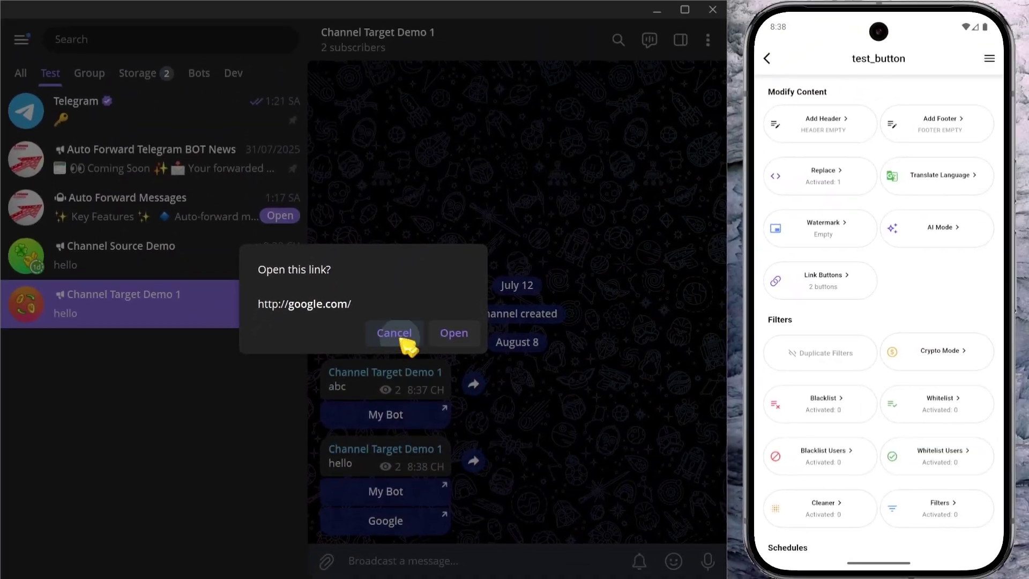
click(569, 270)
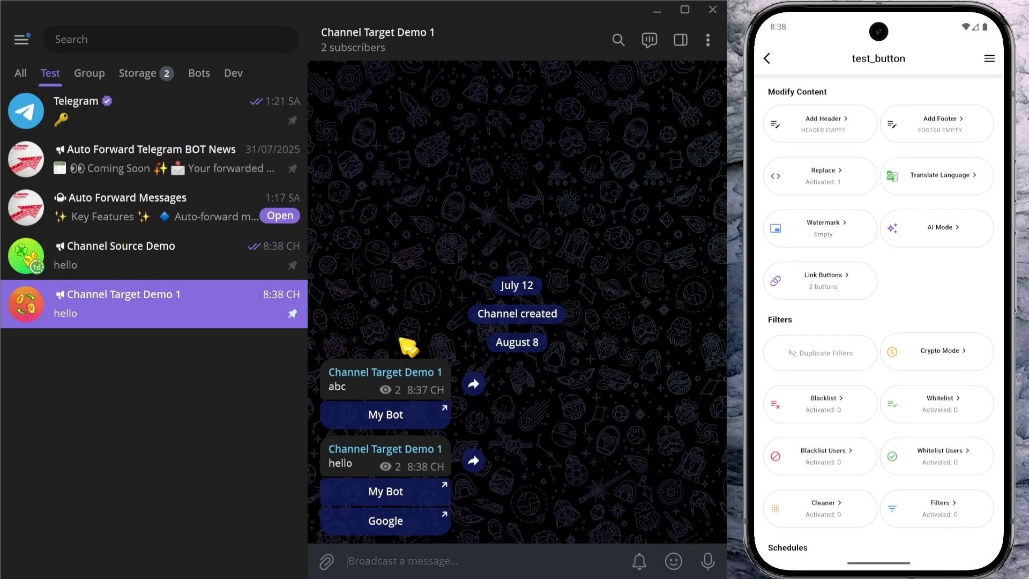
Open the button library from the test_button task's link buttons in the forwarding app.
click(846, 289)
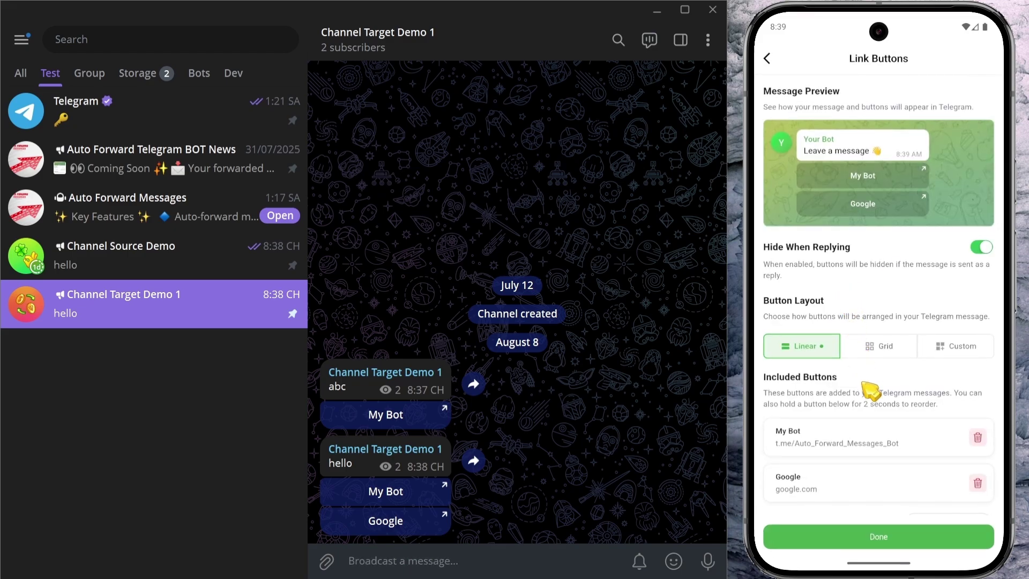
scroll(857, 322, down, 1)
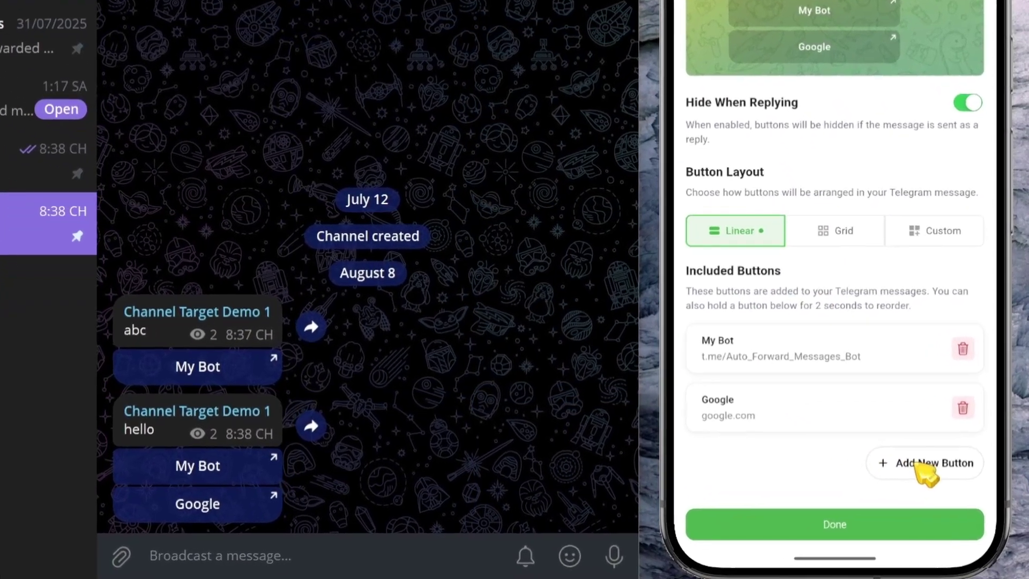
click(945, 488)
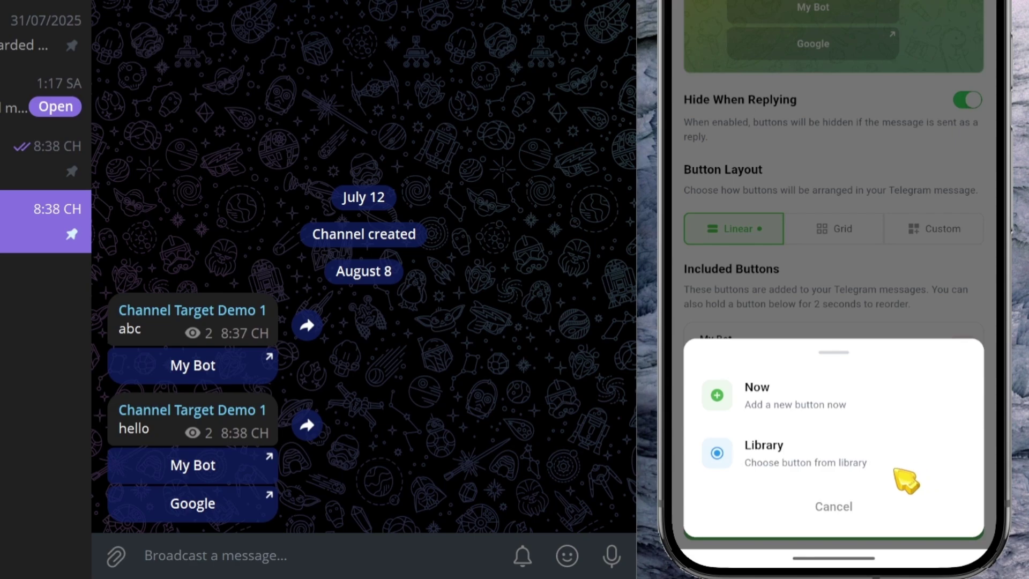
click(777, 455)
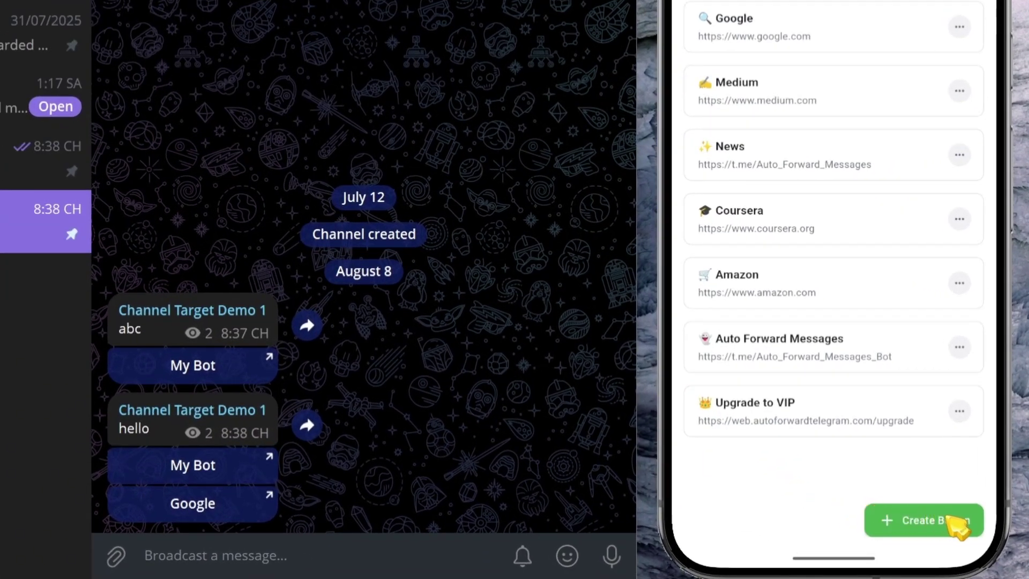
Create a library button titled "😀 Support" with the copied Telegram support contact link as its URL.
click(968, 532)
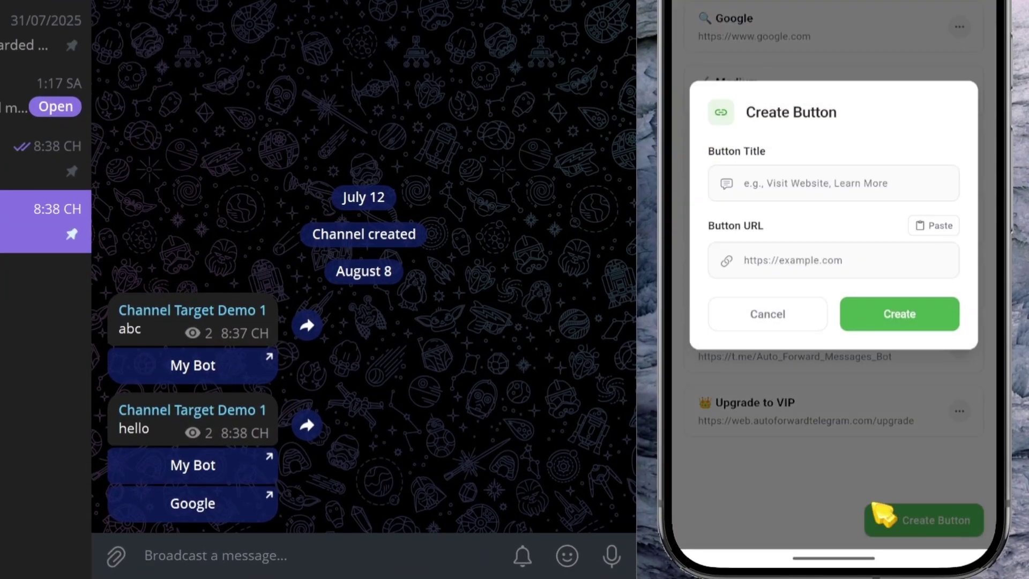
click(789, 189)
click(969, 479)
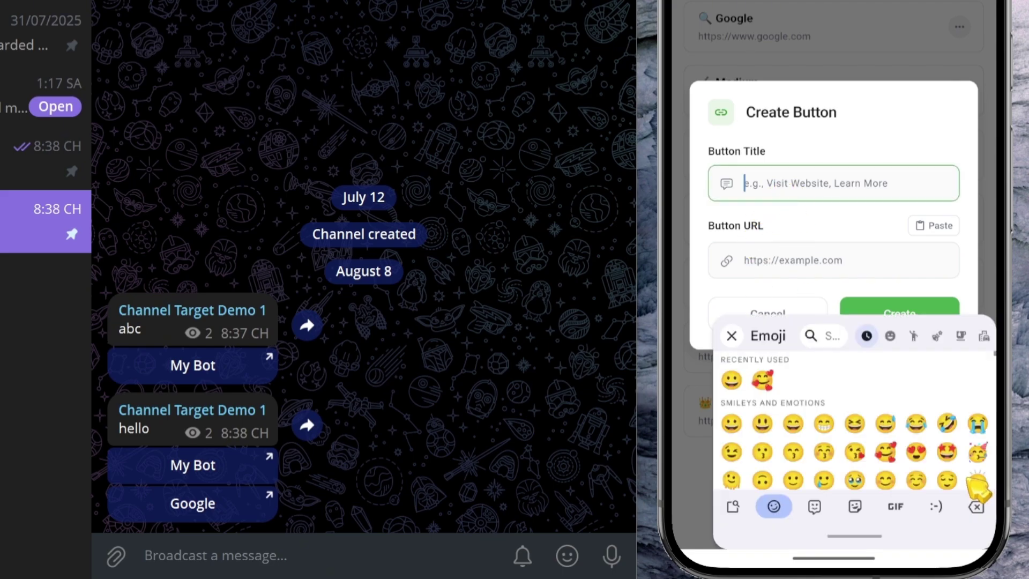
click(731, 380)
text(Suppor)
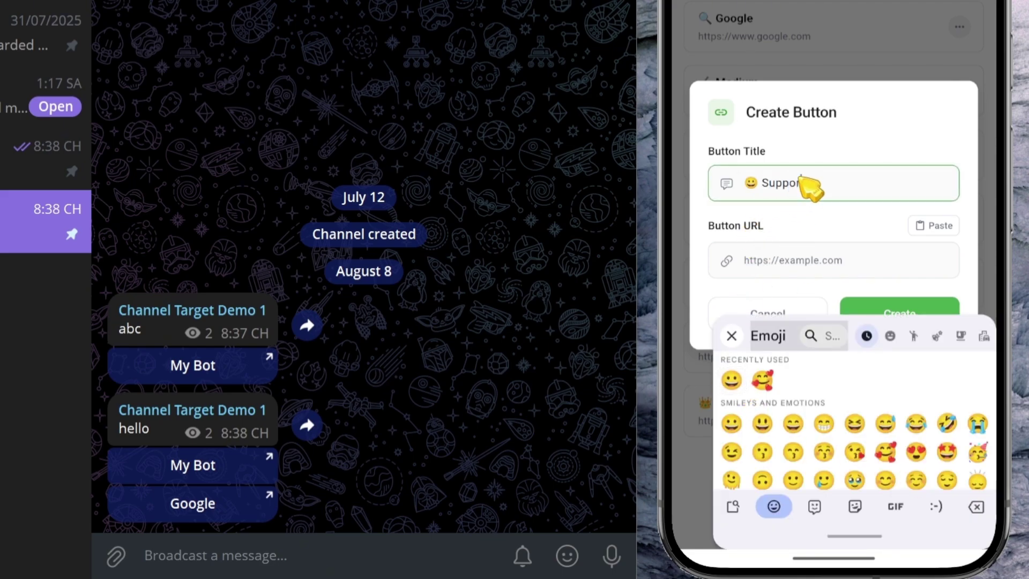
text(t)
click(735, 336)
click(850, 263)
click(932, 225)
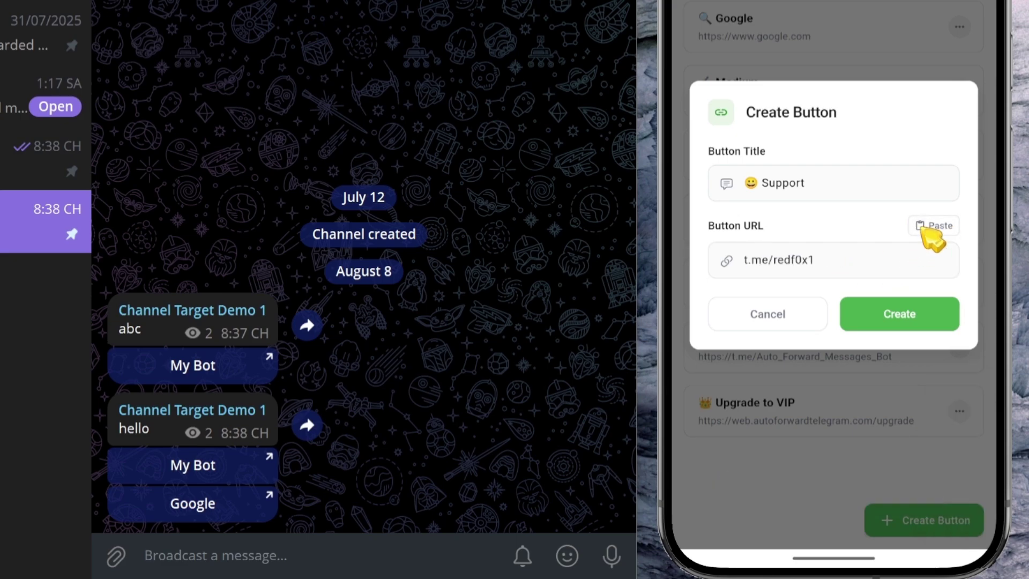
click(909, 319)
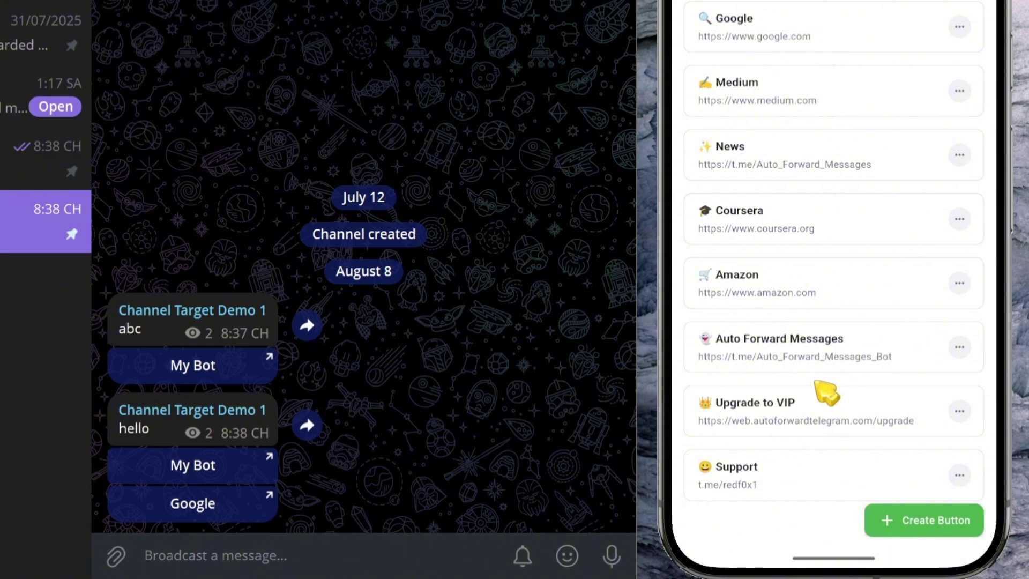
Select the Support, Upgrade to VIP and News library buttons together, add them to the task and save the link buttons.
click(800, 481)
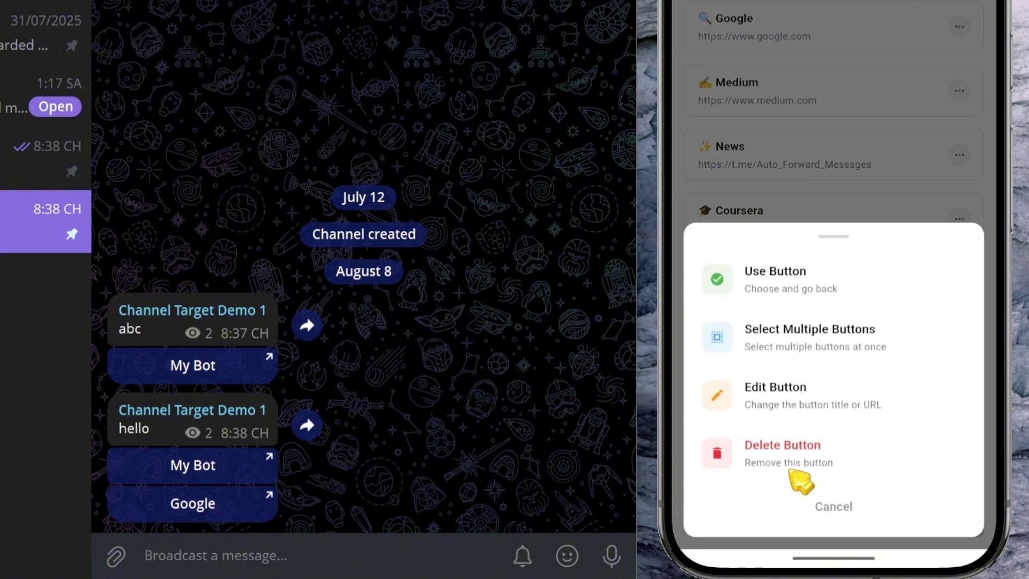
click(845, 346)
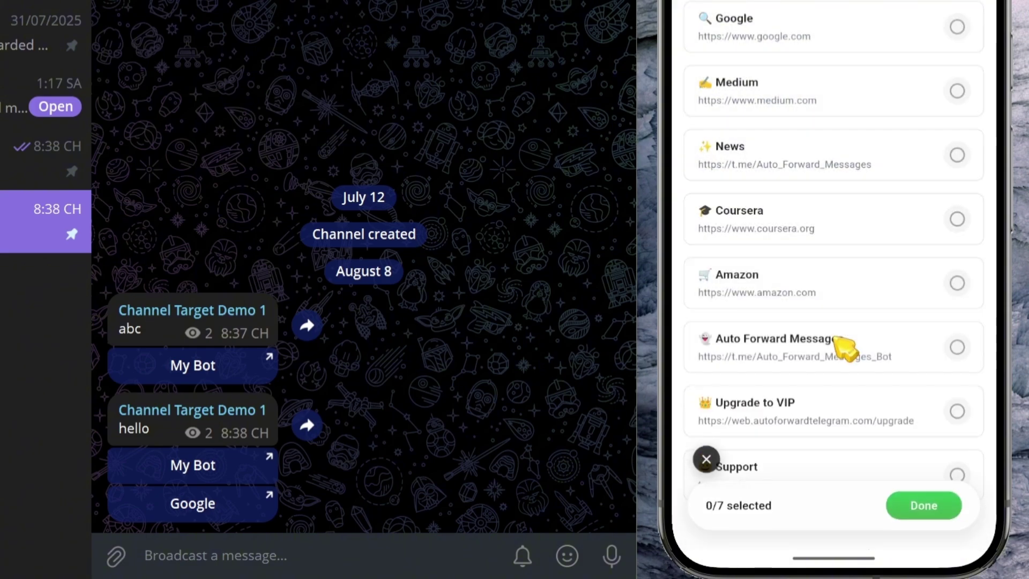
click(846, 459)
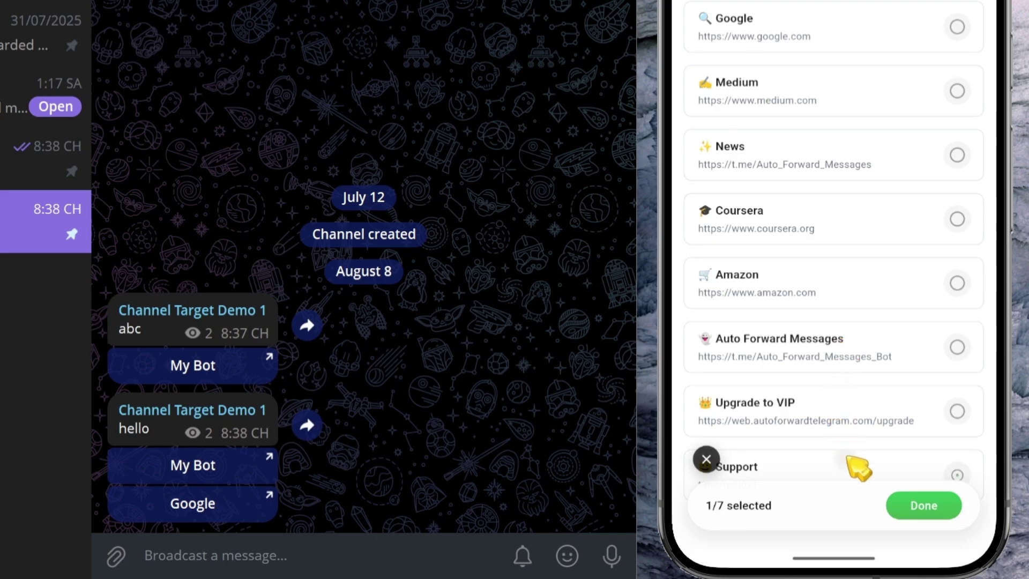
click(849, 412)
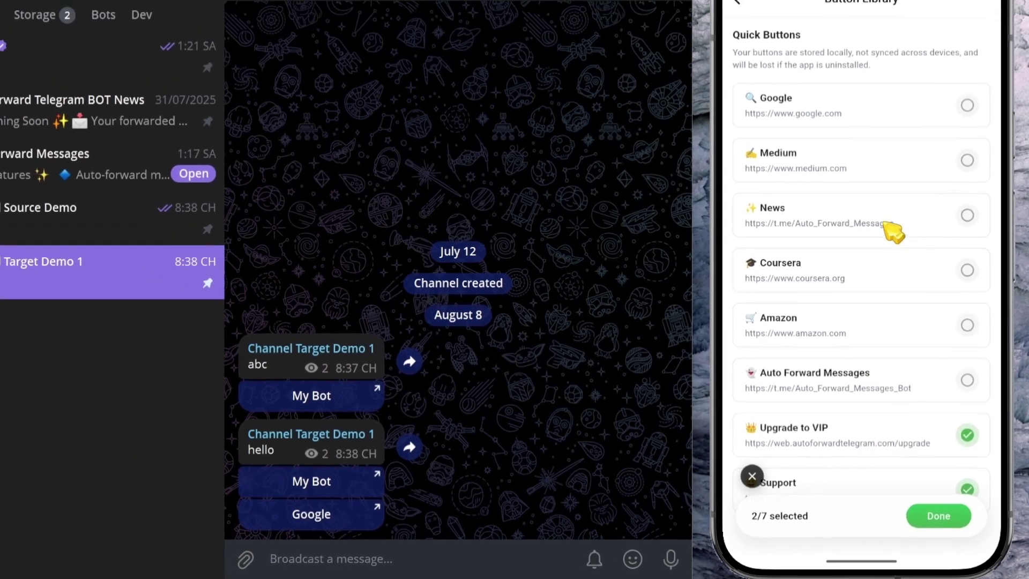
click(868, 161)
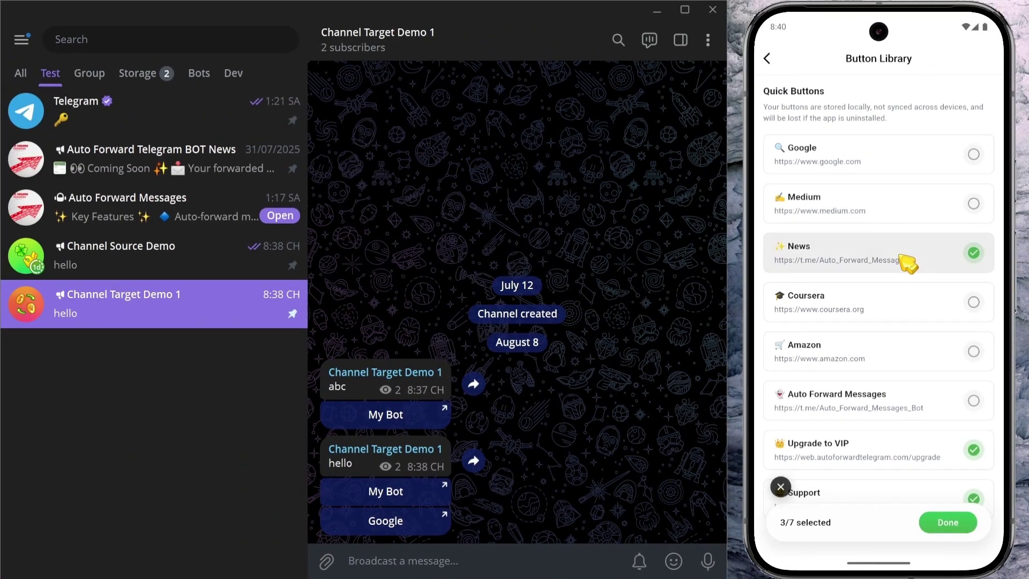
click(946, 522)
drag(909, 220, 914, 510)
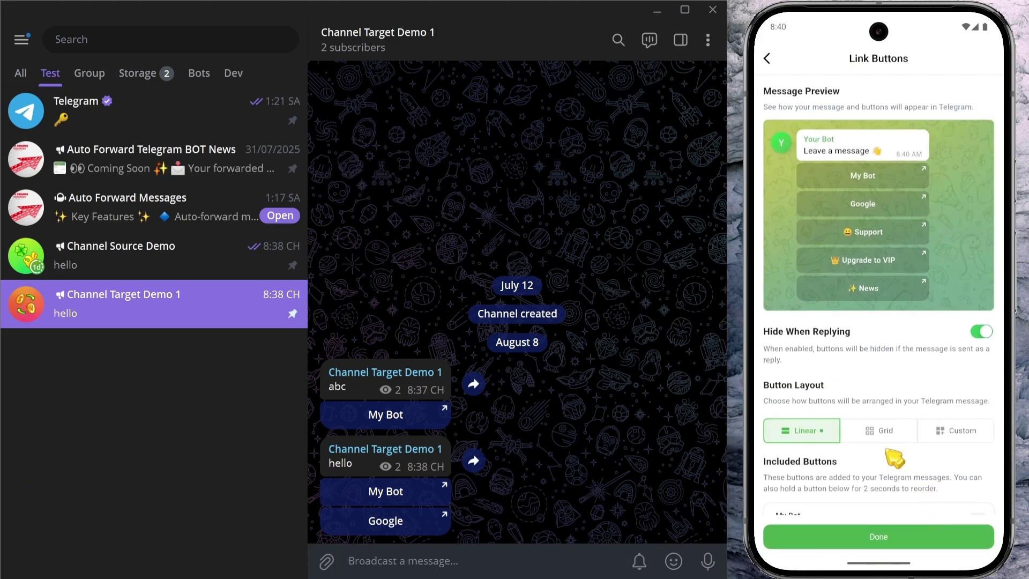
click(880, 538)
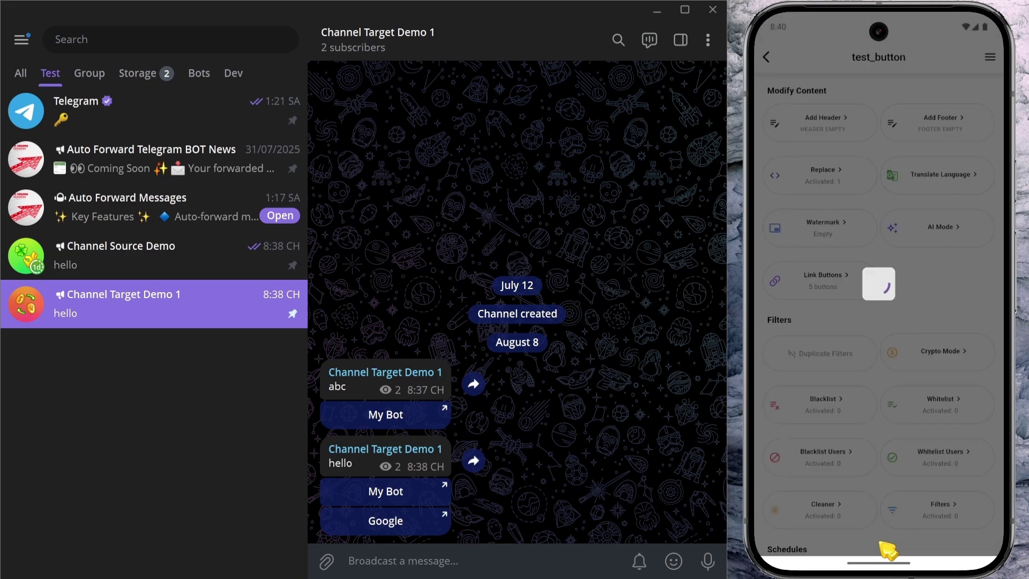
Post "hello" in Telegram's Channel Source Demo, follow the News button under its copy in Channel Target Demo 1, and return to that channel.
click(202, 264)
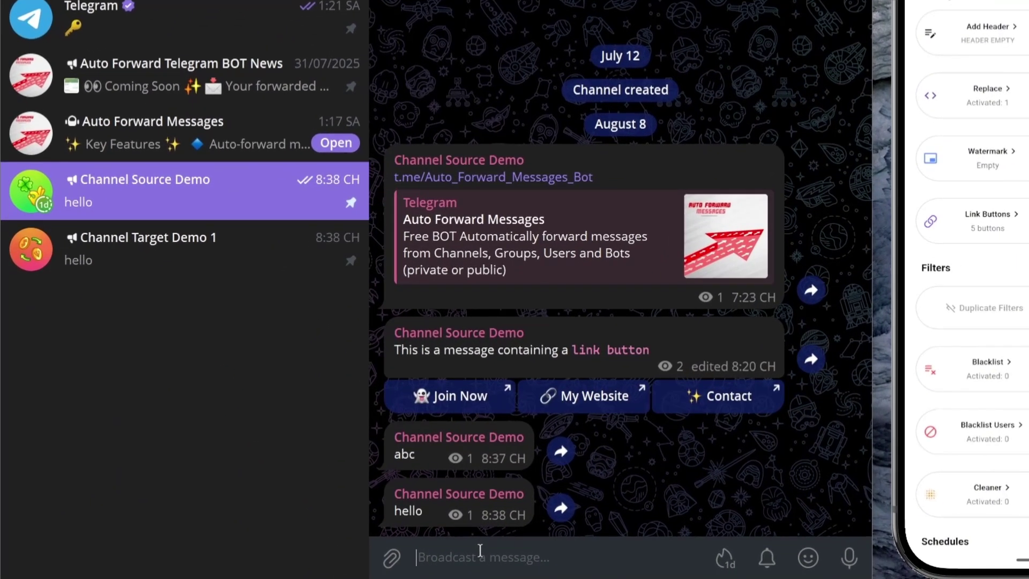
text(hello)
key(Return)
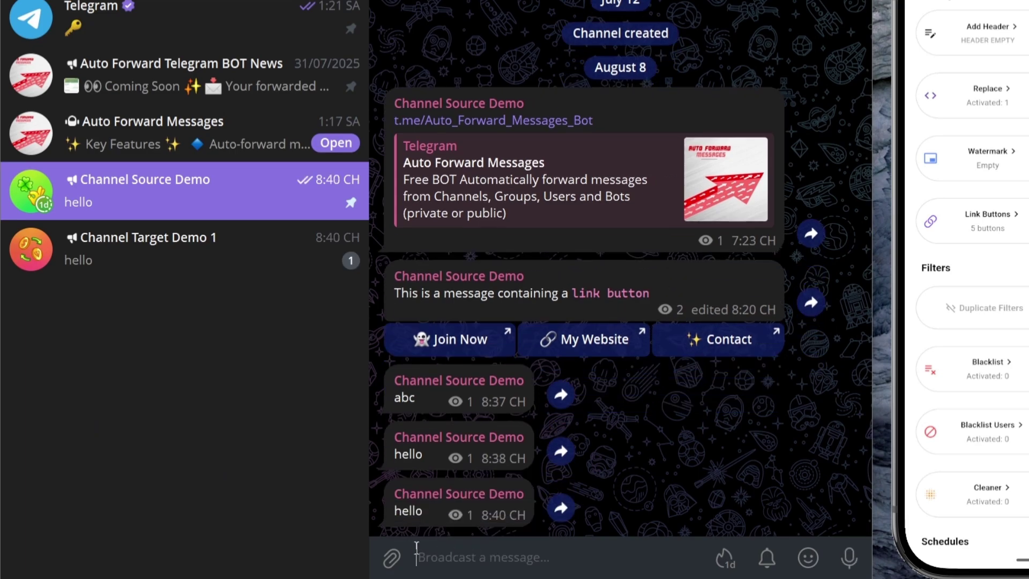
click(240, 262)
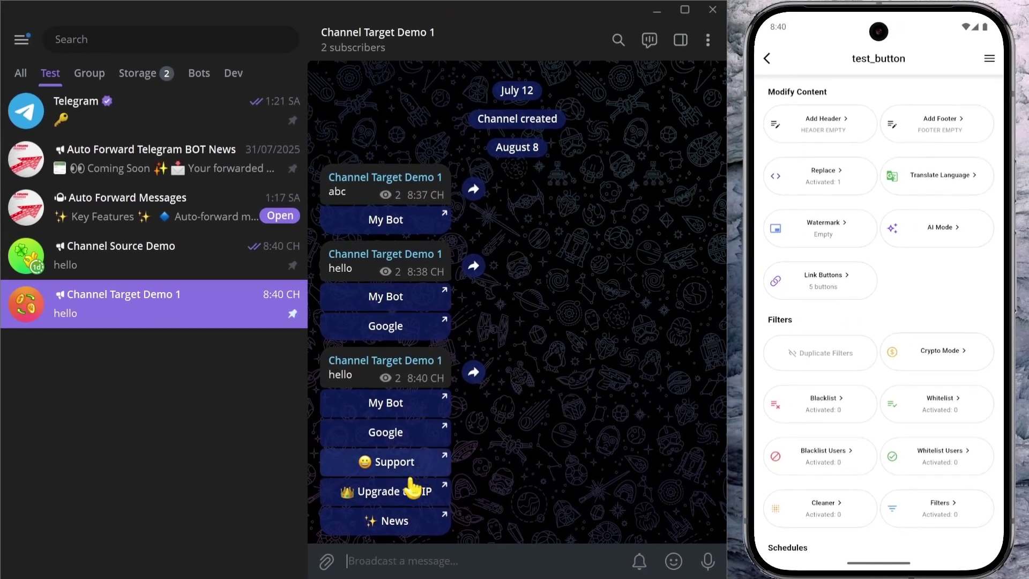
click(386, 528)
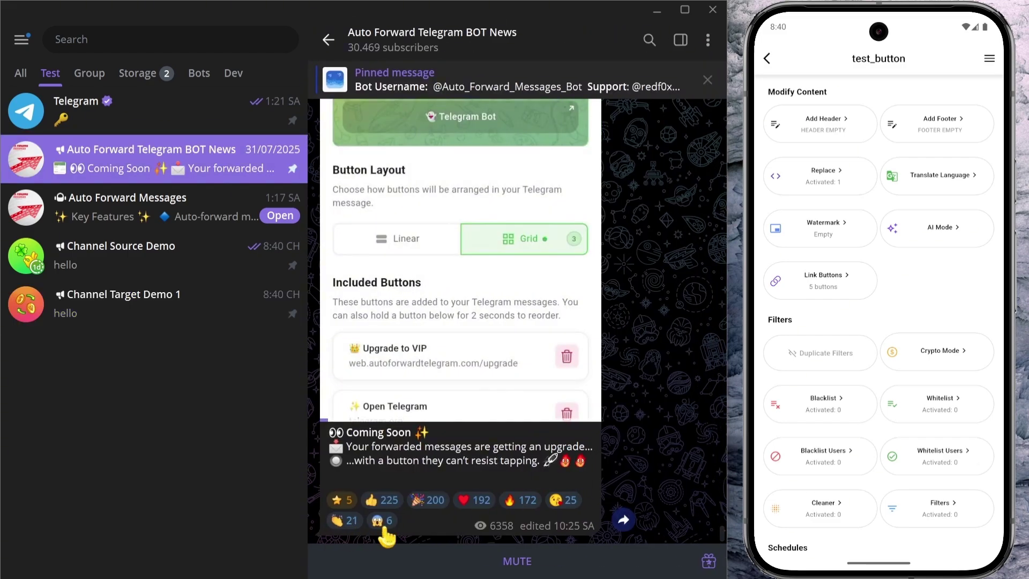
key(Escape)
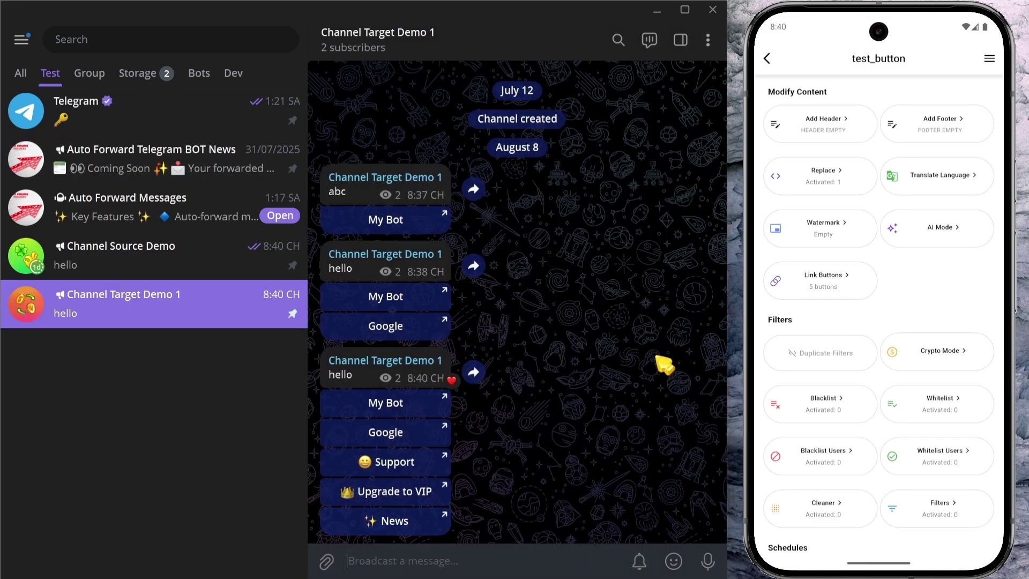
Reopen the task's link buttons in the forwarding app and move Upgrade to VIP directly below My Bot in the included buttons.
click(825, 285)
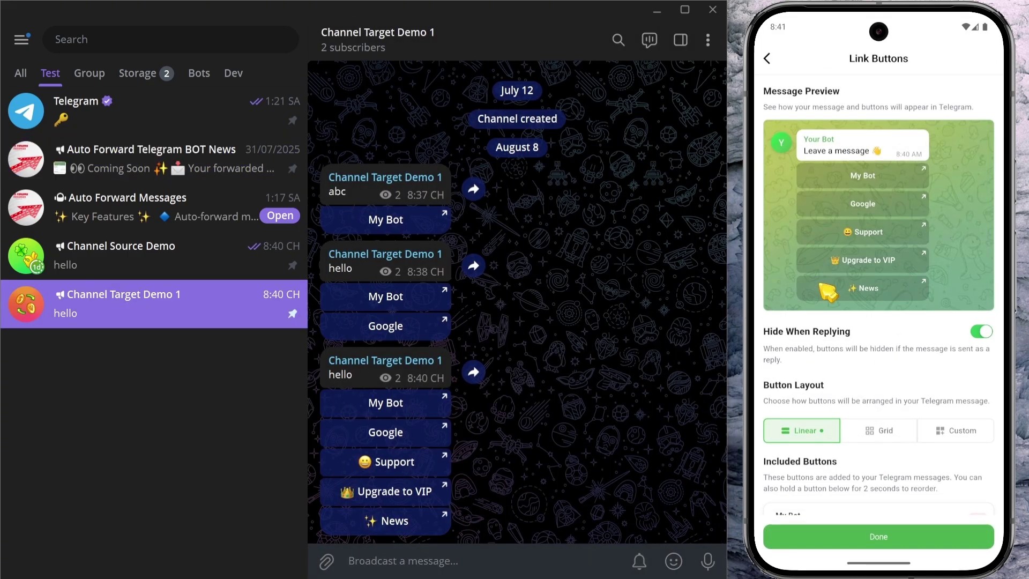
drag(855, 471, 885, 231)
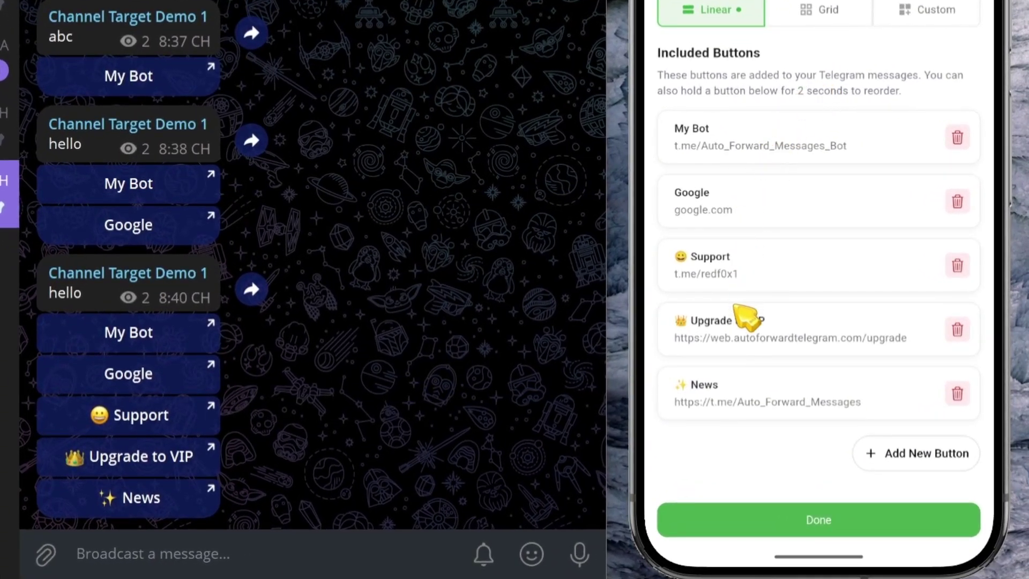
drag(750, 335, 758, 211)
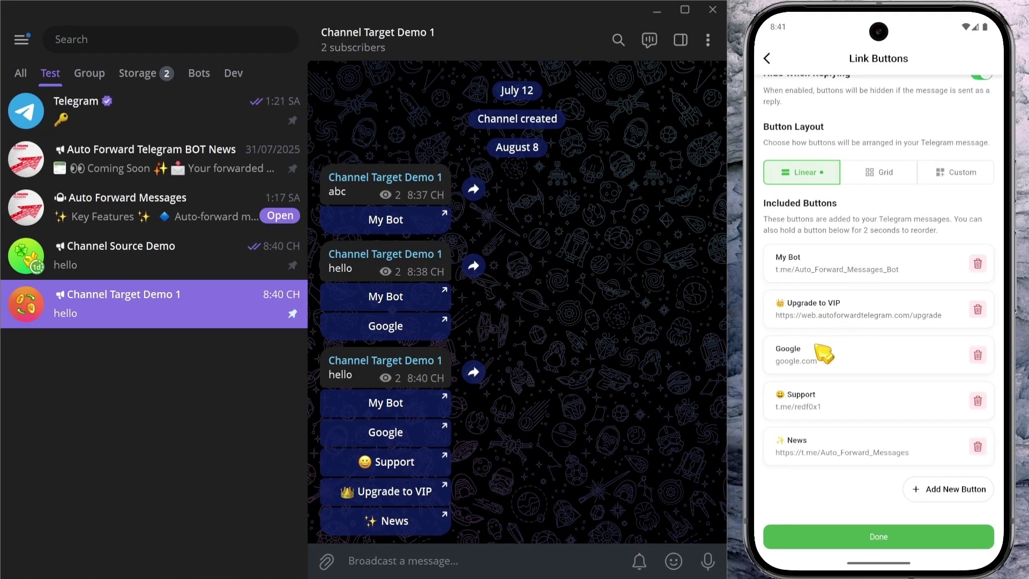
Save the reordered link buttons, post "hello" in Telegram's Channel Source Demo and check the forwarded copy in Channel Target Demo 1.
click(878, 537)
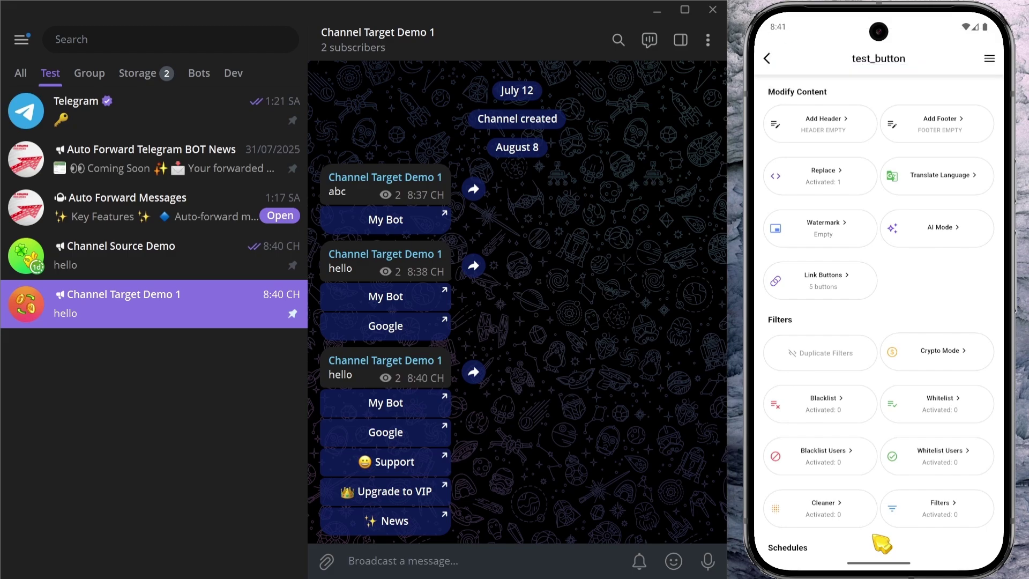
click(182, 259)
text(hello)
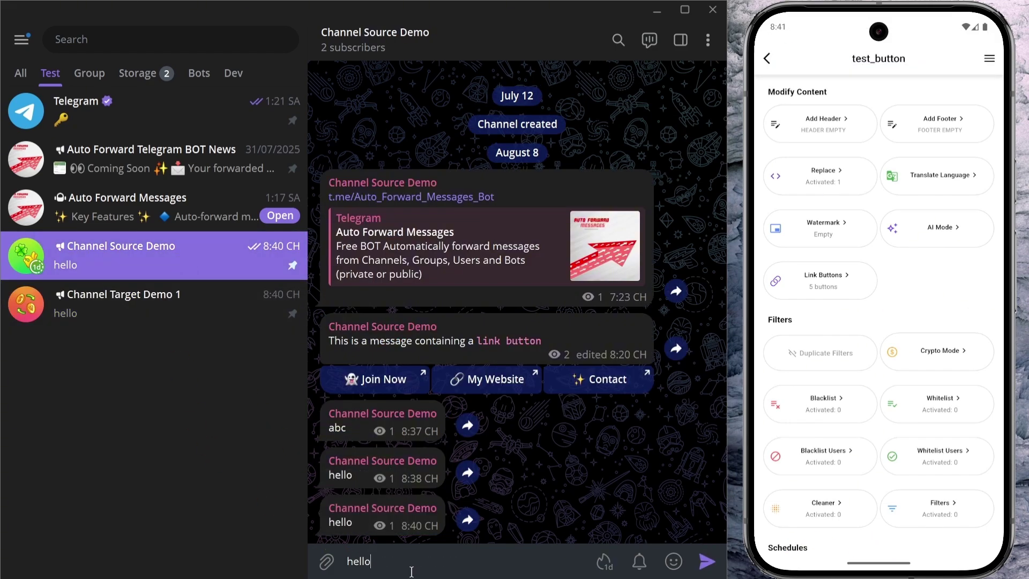
key(Return)
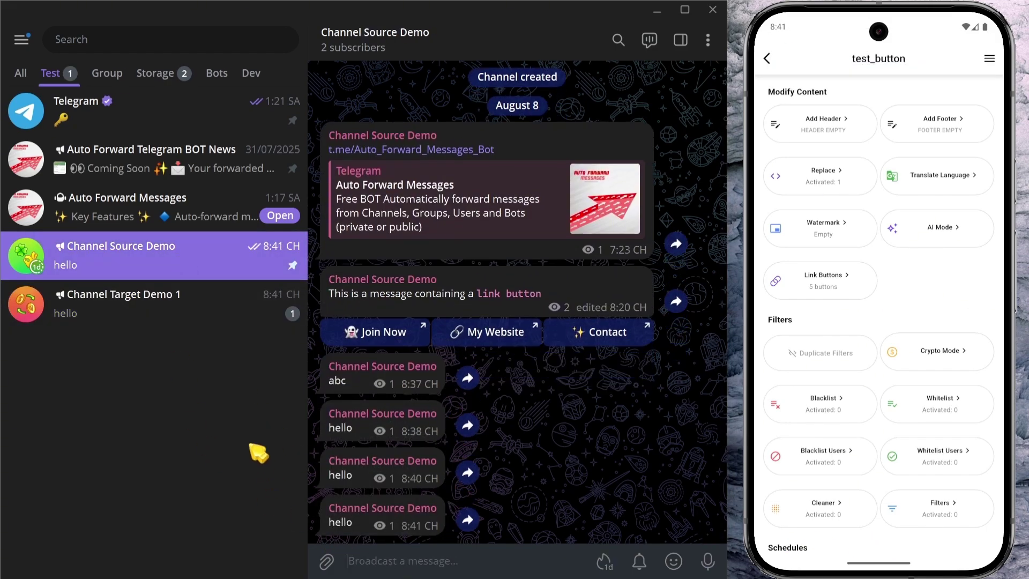
click(231, 314)
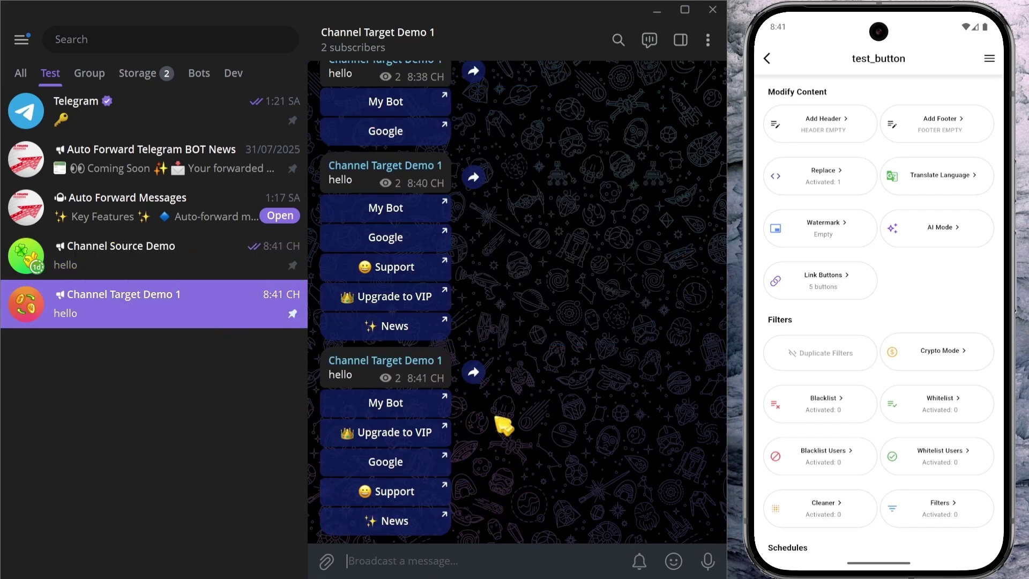
Reopen the task's link buttons in the forwarding app, set a Grid layout with 2 buttons per row and save.
click(833, 290)
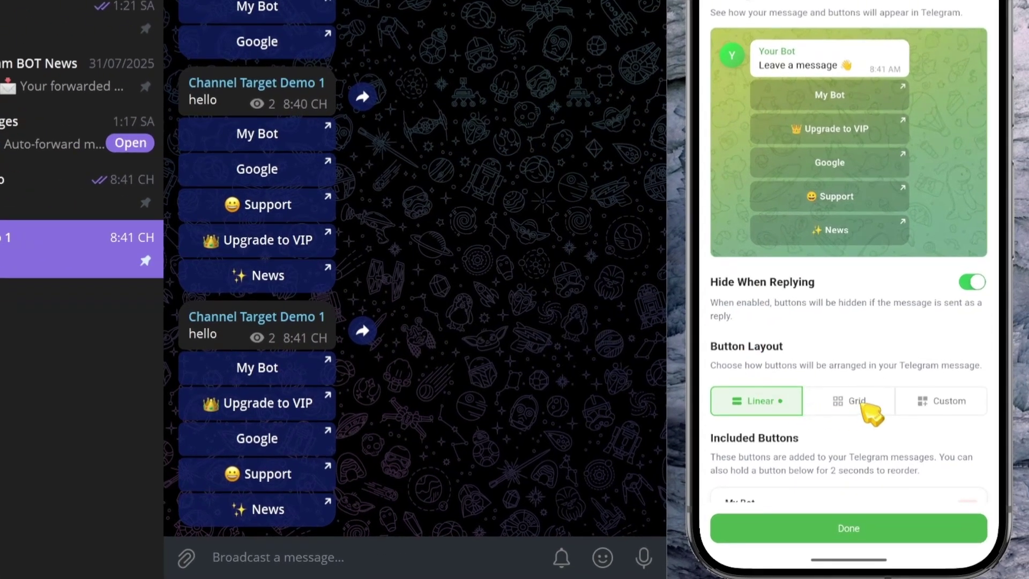
click(860, 402)
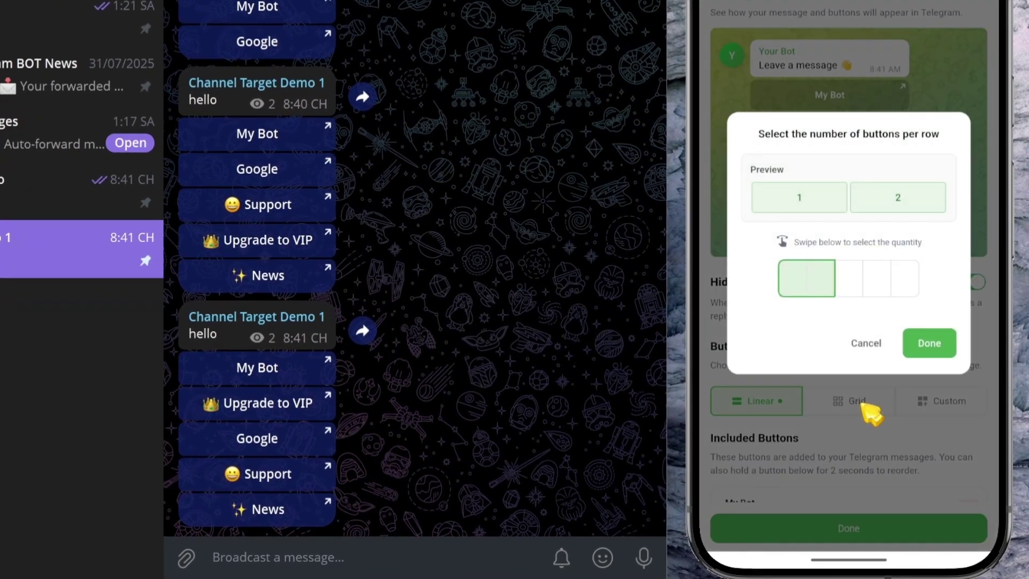
click(930, 344)
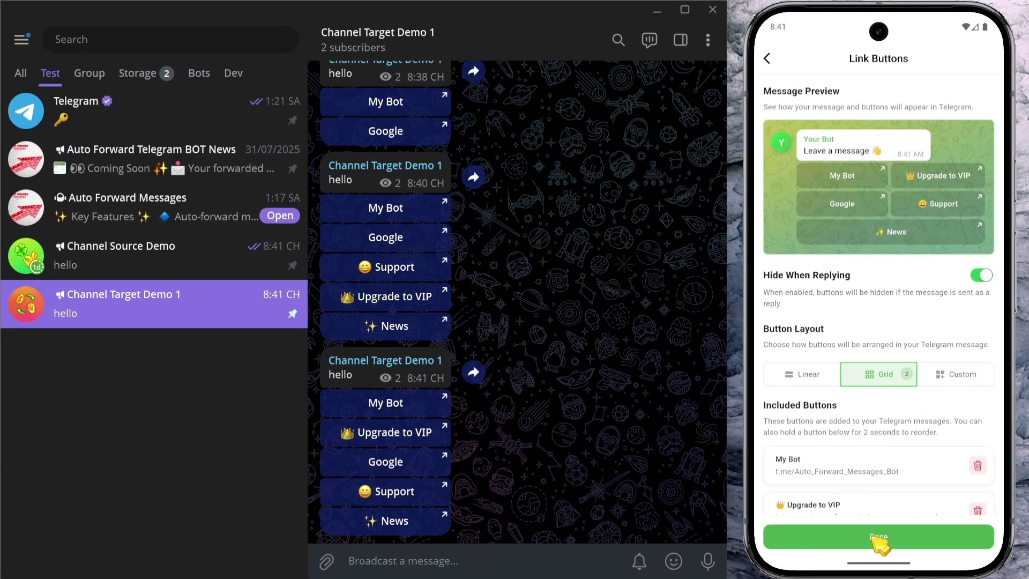
click(879, 537)
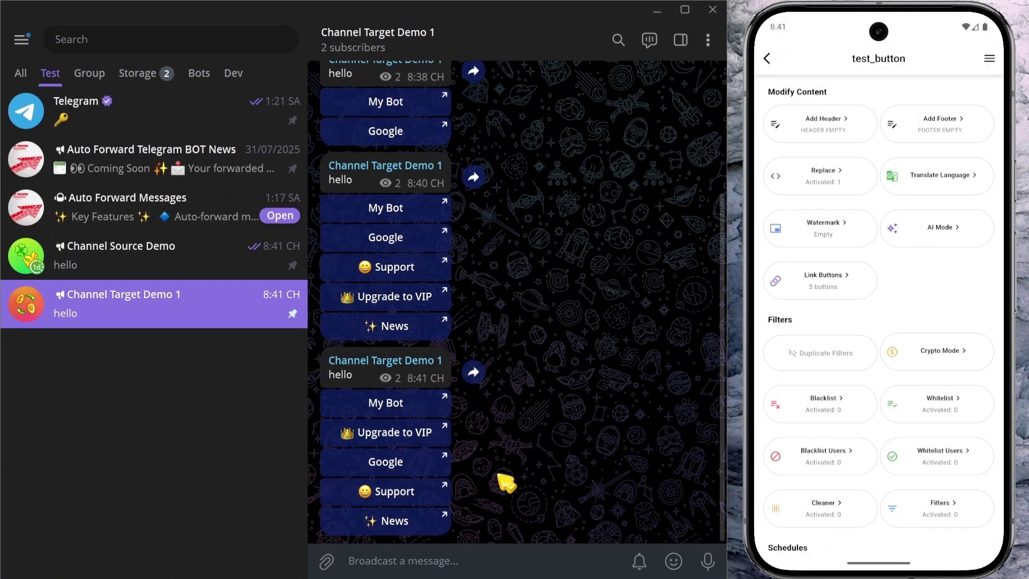
Post "hello" in Telegram's Channel Source Demo and check the two-per-row buttons under its copy in Channel Target Demo 1.
click(182, 261)
text(hello)
key(Return)
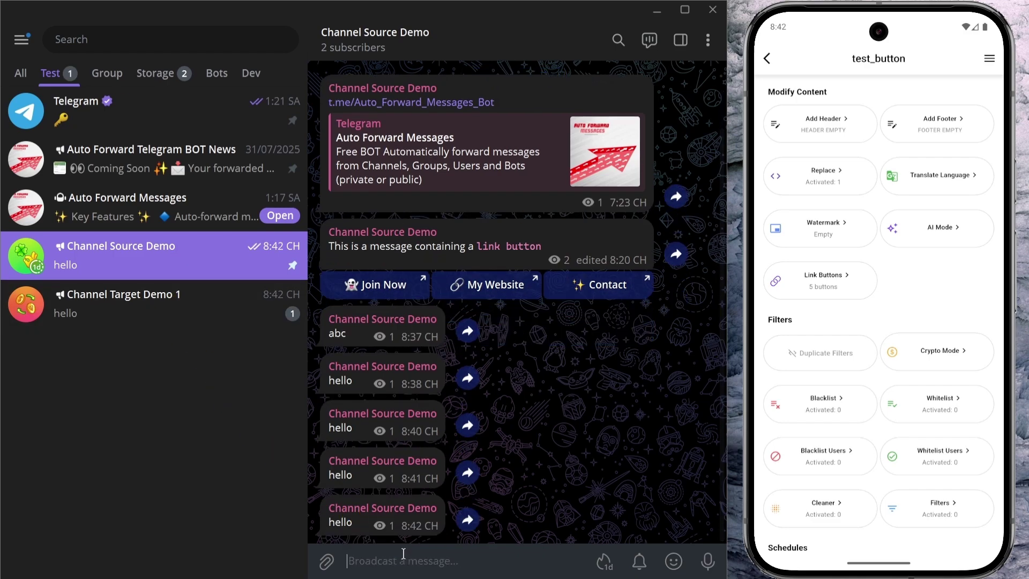
click(206, 321)
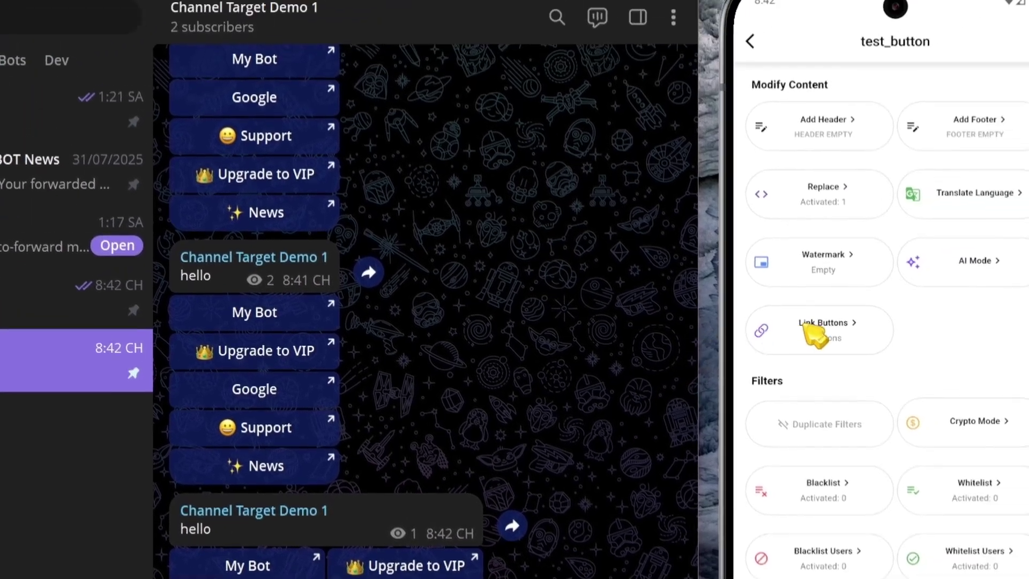
Change the task's link button grid to 3 buttons per row in the forwarding app and save it.
click(815, 331)
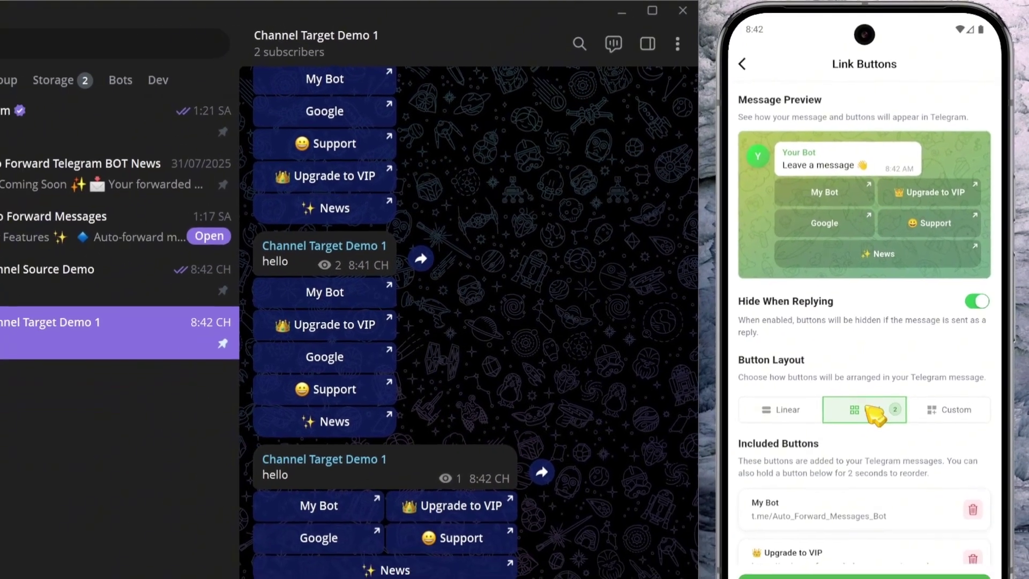
click(852, 484)
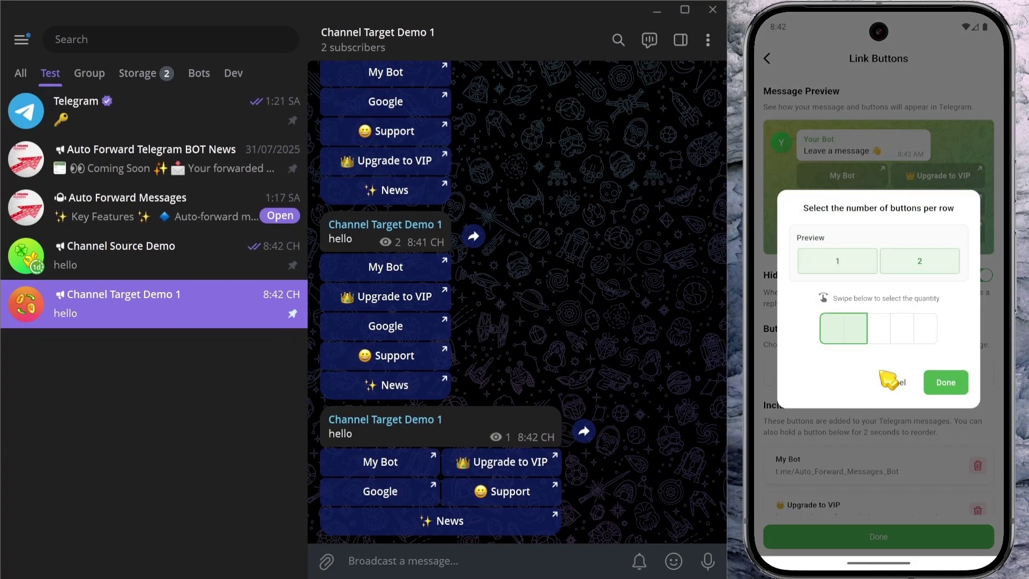
click(887, 332)
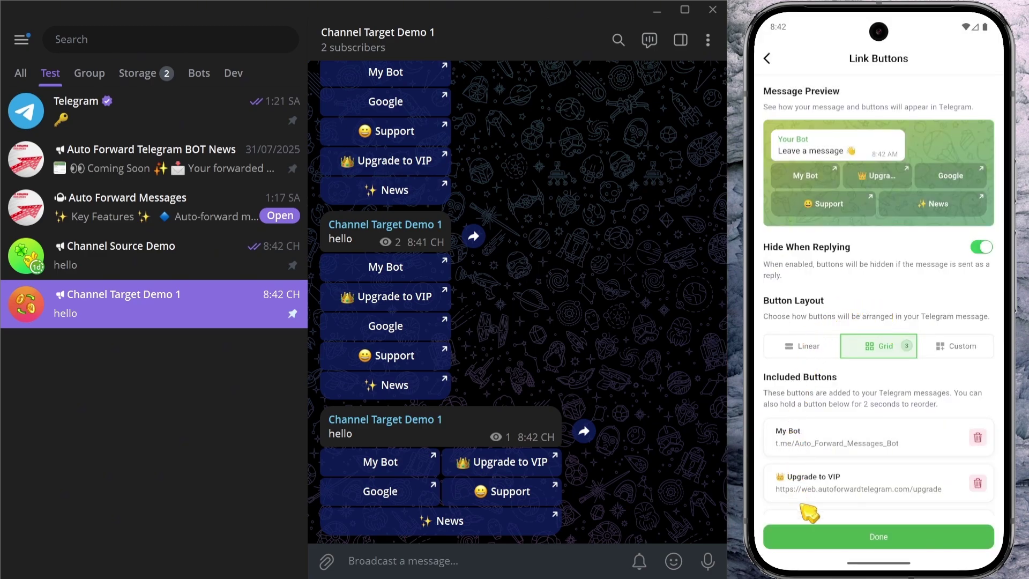
click(881, 538)
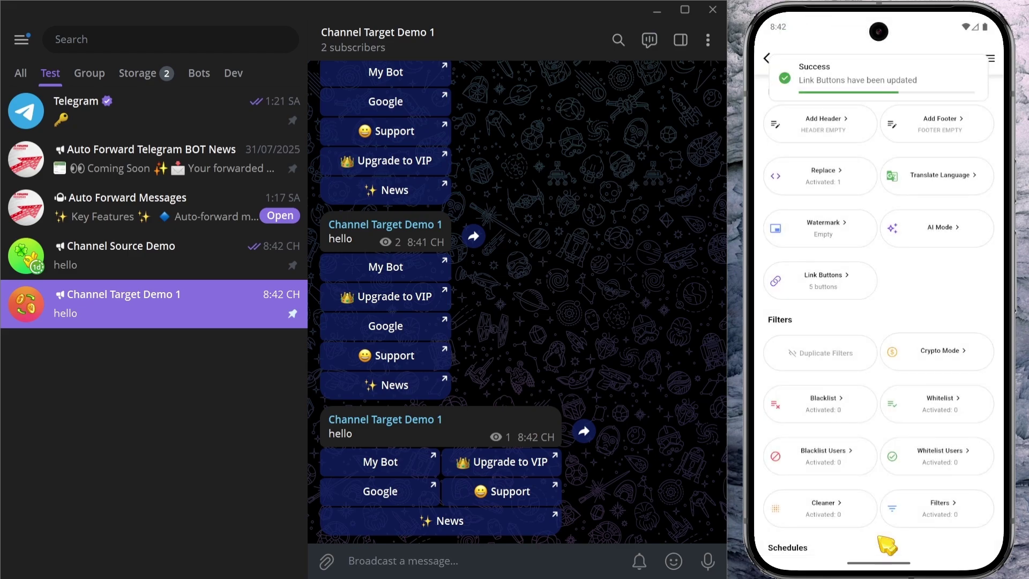
Post "hello" in Telegram's Channel Source Demo and check the three-per-row buttons under its copy in Channel Target Demo 1.
click(207, 263)
mouse_move(330, 557)
text(hello)
key(Return)
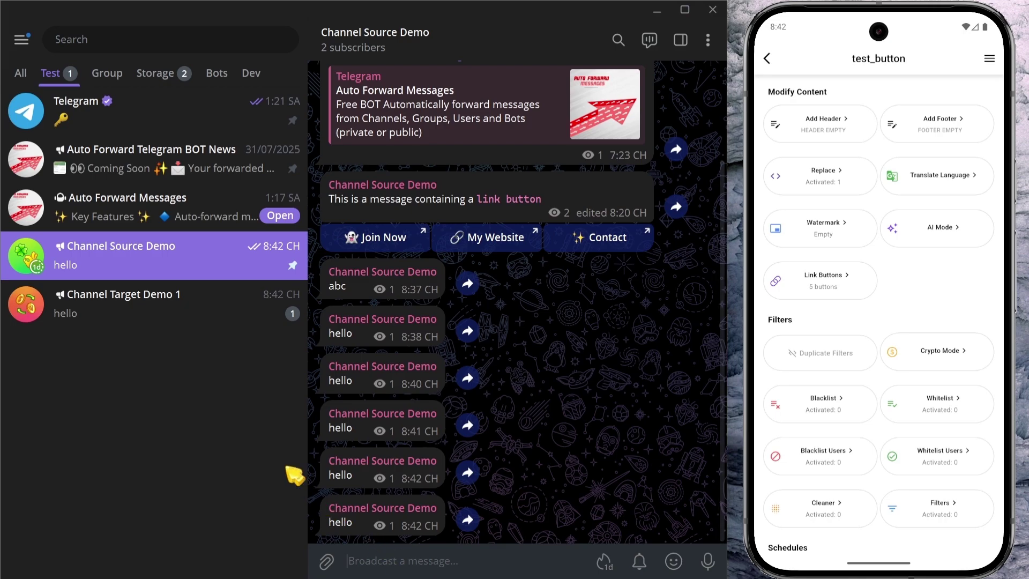
click(180, 322)
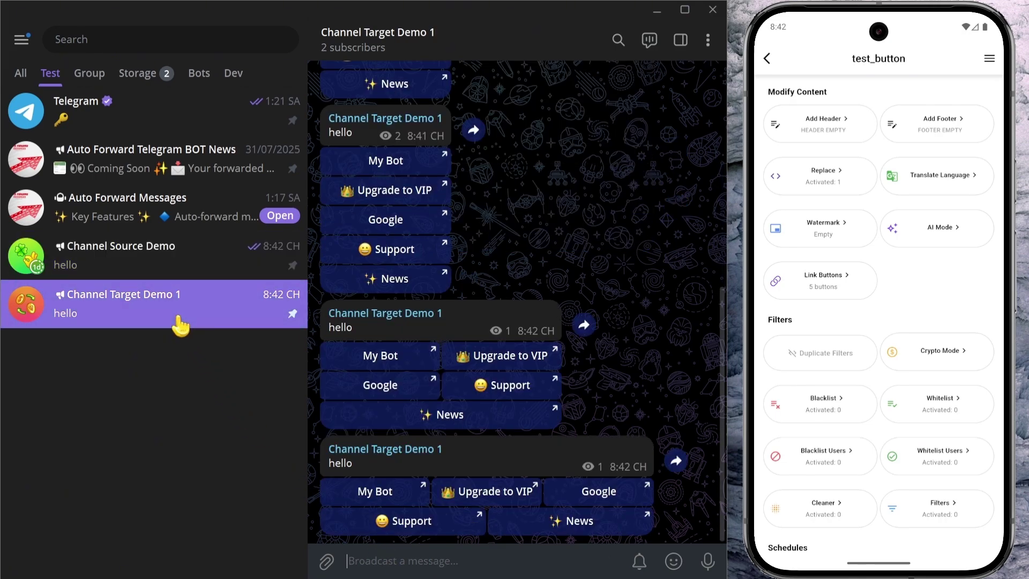
Switch the task's link buttons to the Custom layout in the forwarding app, add a second row and move Upgrade to VIP into it.
click(804, 295)
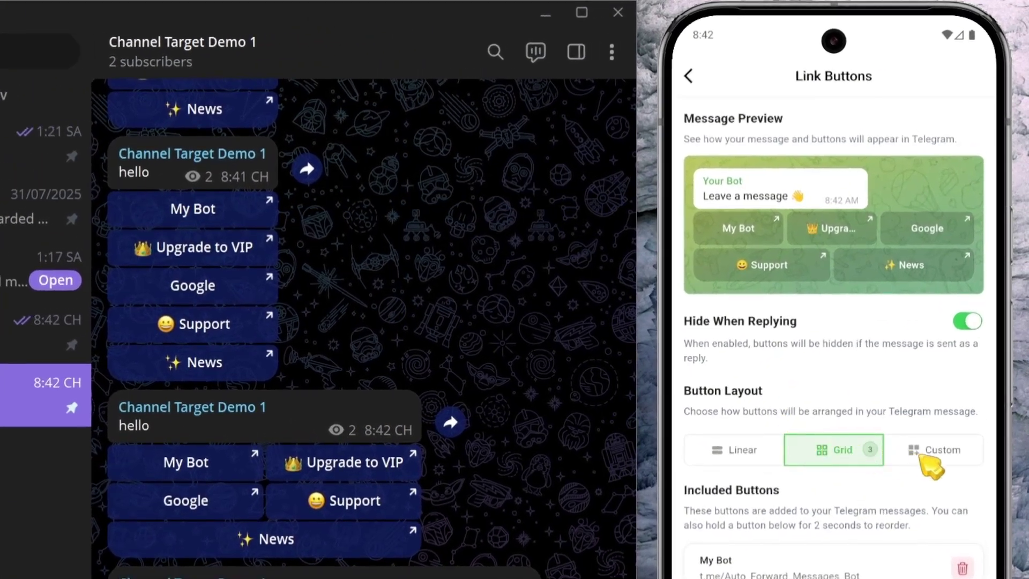
click(927, 451)
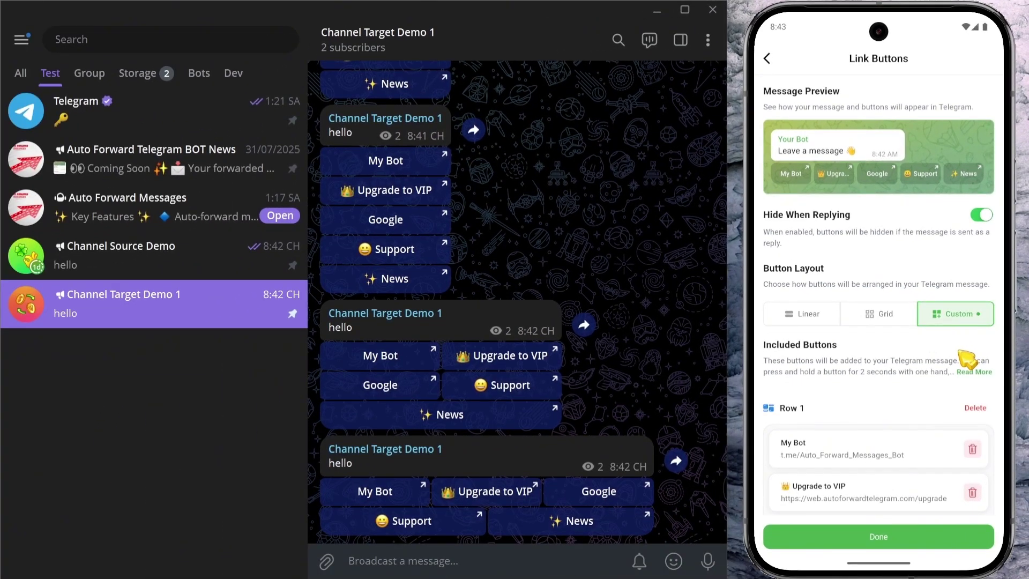
drag(967, 353, 959, 140)
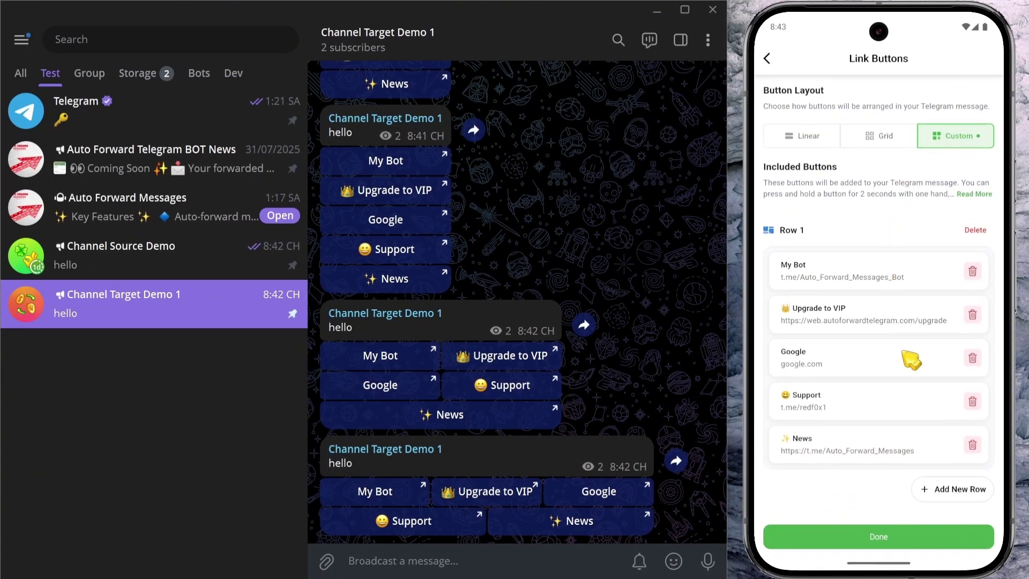
click(957, 493)
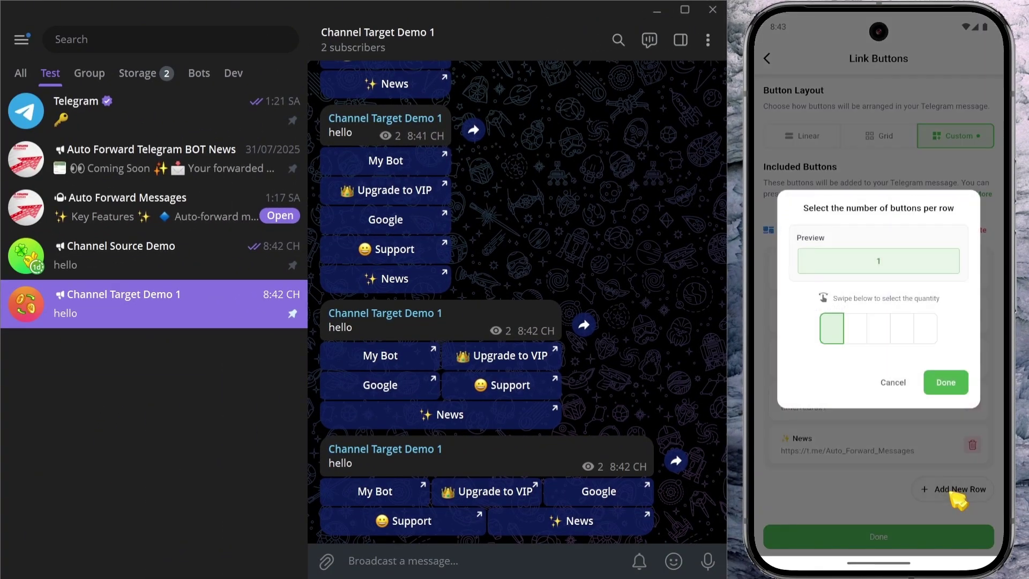
click(856, 328)
drag(878, 199, 907, 427)
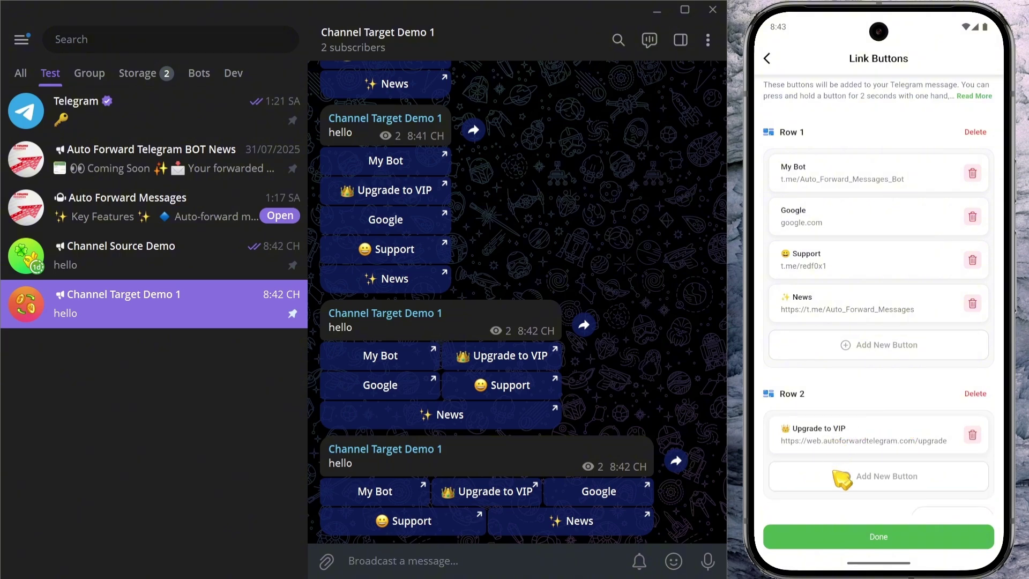
Create a new button titled "My Button" with the URL Google.com in Row 2 and save the link buttons.
click(885, 484)
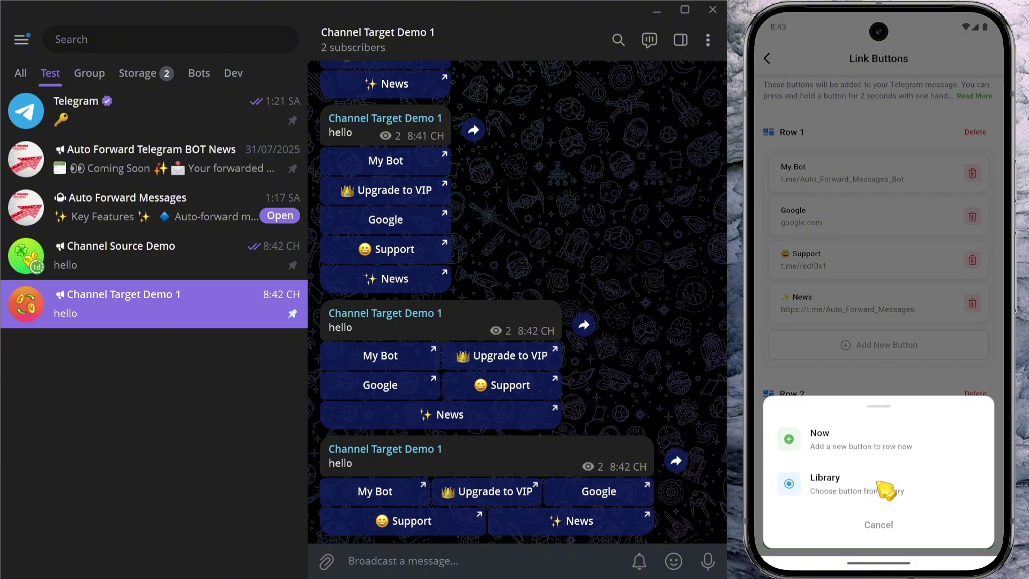
click(847, 443)
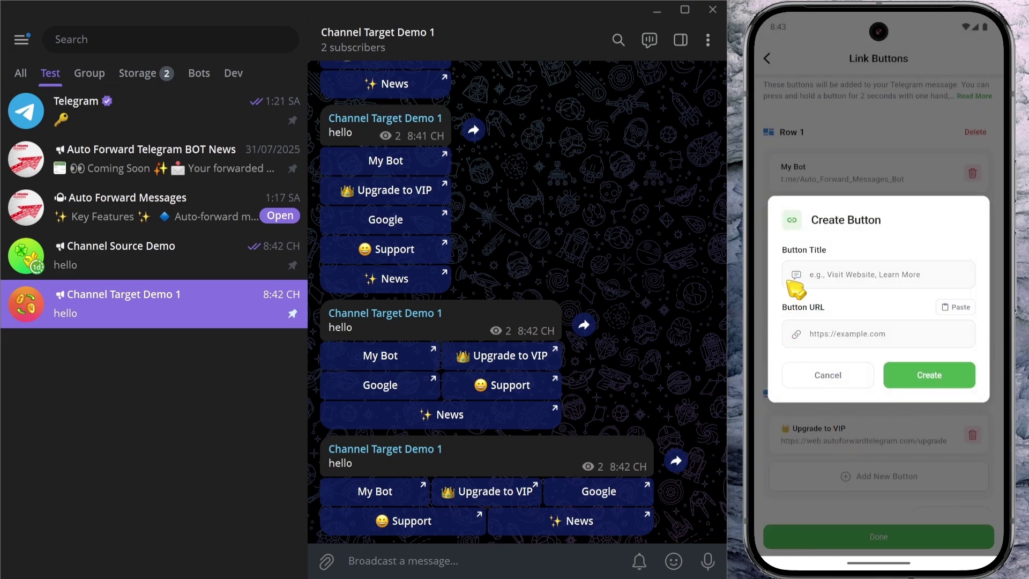
click(858, 280)
text(My Button)
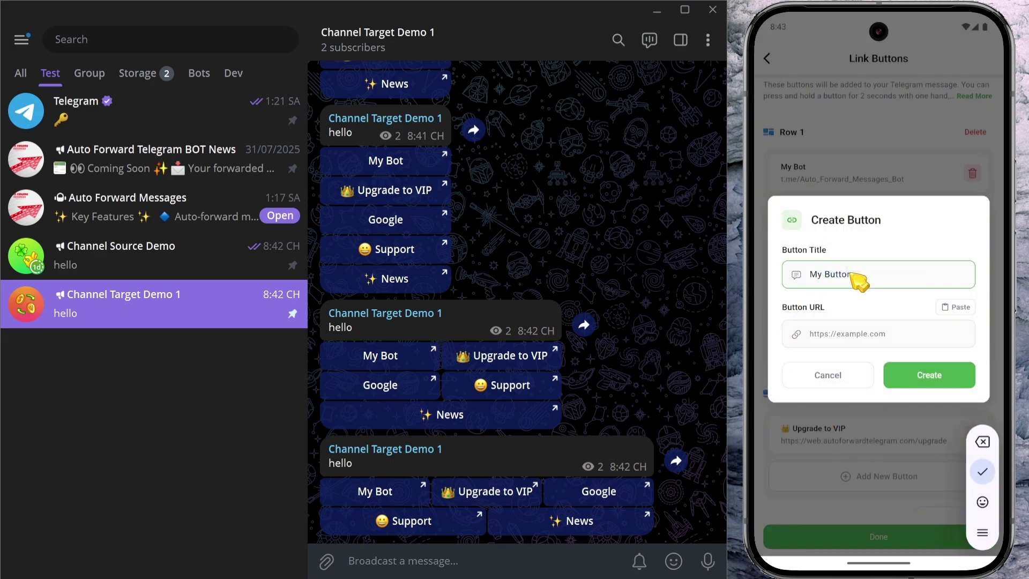
click(841, 335)
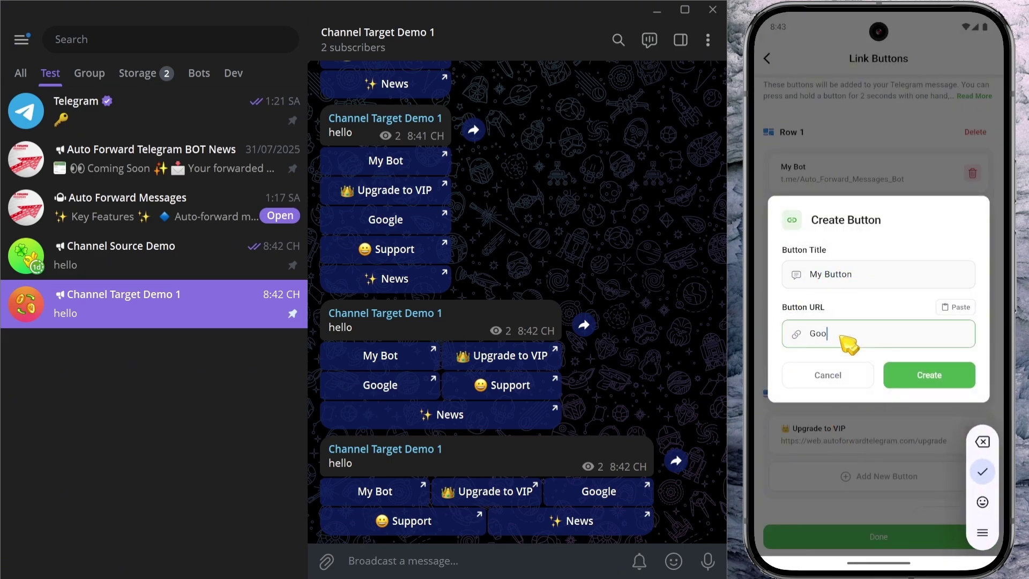
click(930, 375)
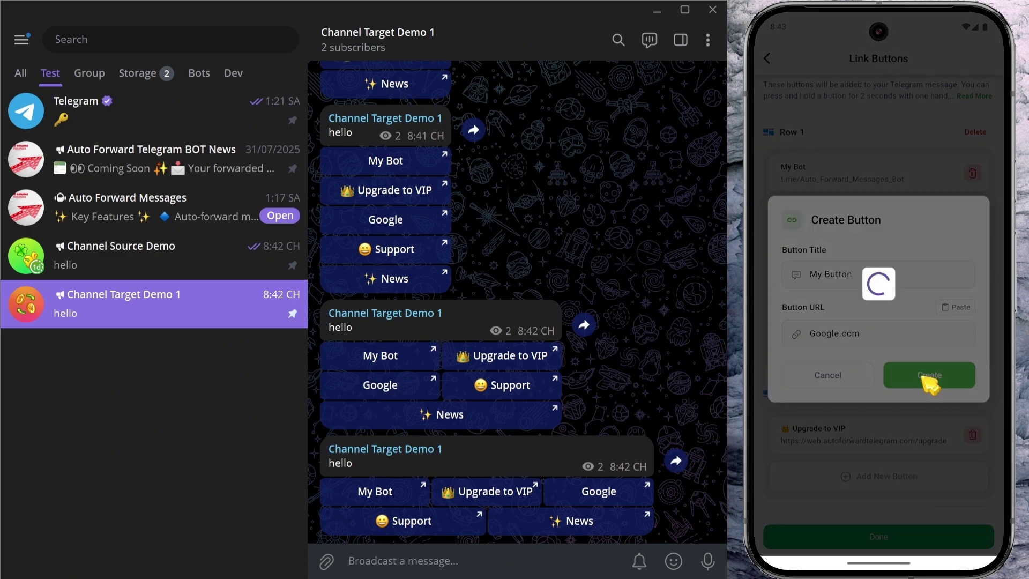
drag(926, 262, 931, 466)
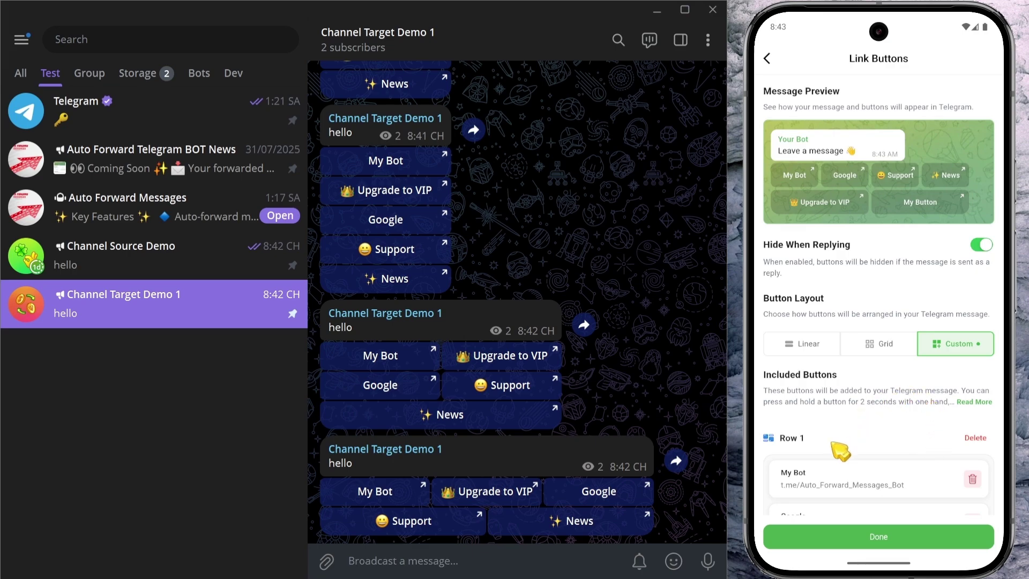
click(877, 538)
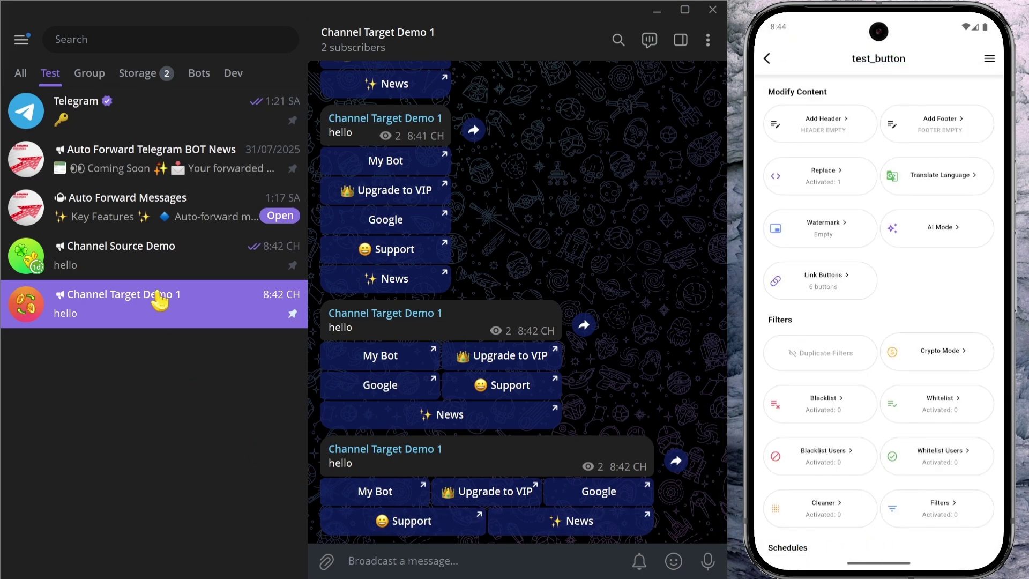
Post "hello" in Telegram's Channel Source Demo and check the custom two-row buttons under its copy in Channel Target Demo 1.
click(147, 257)
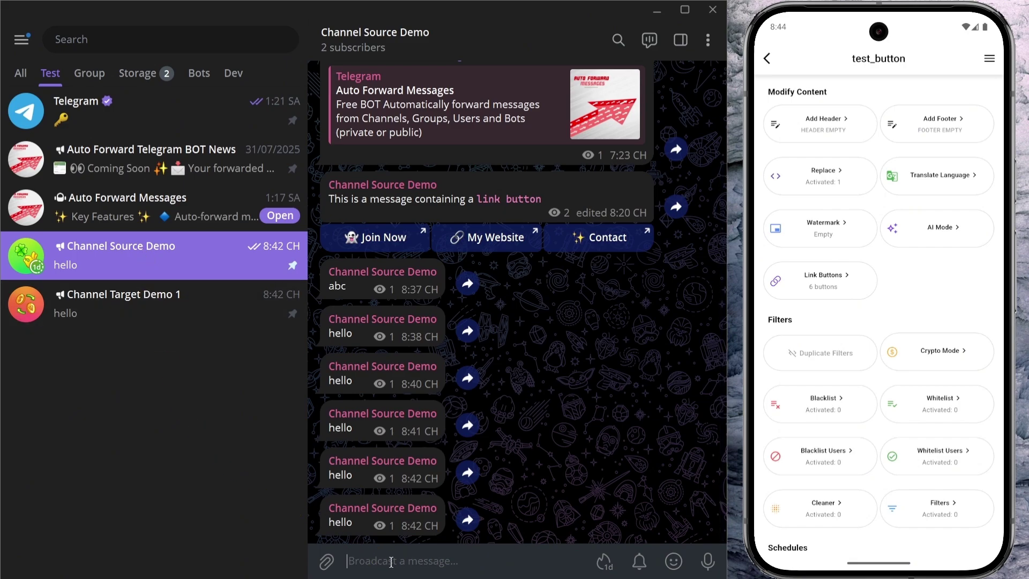
text(hello)
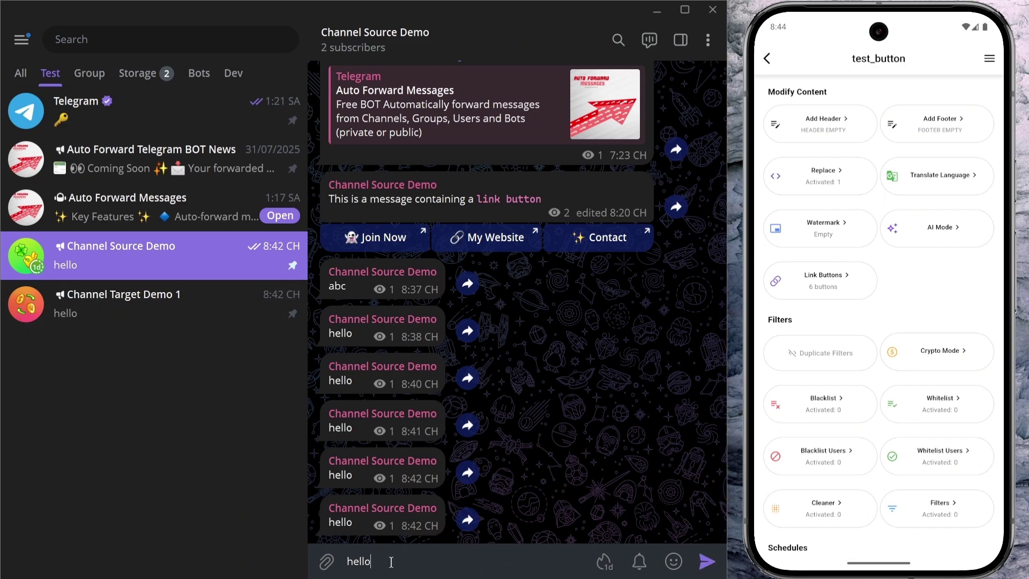
key(Return)
click(225, 314)
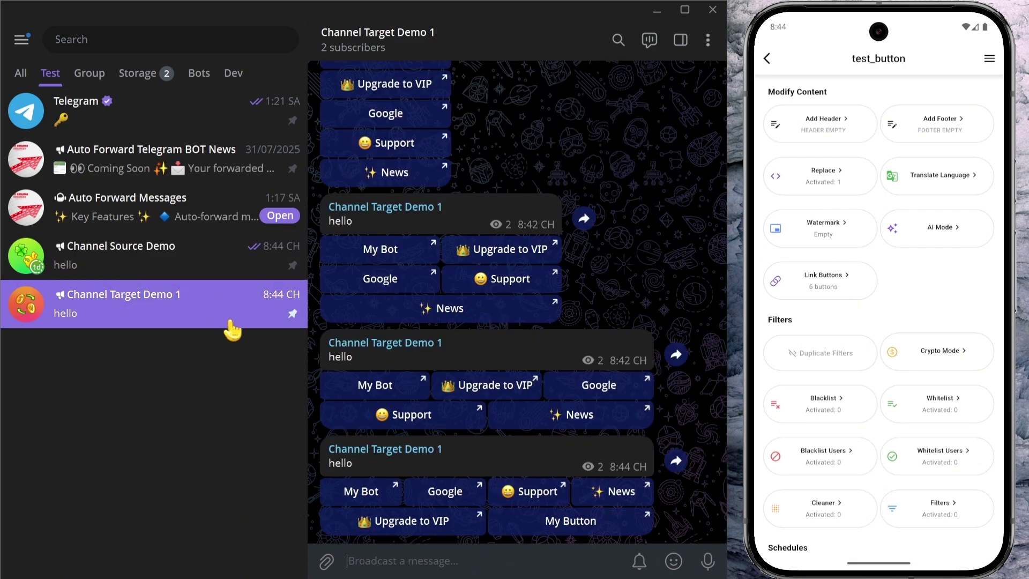
Reopen the task's link buttons in the forwarding app and move News from Row 1 to the end of Row 2.
click(854, 286)
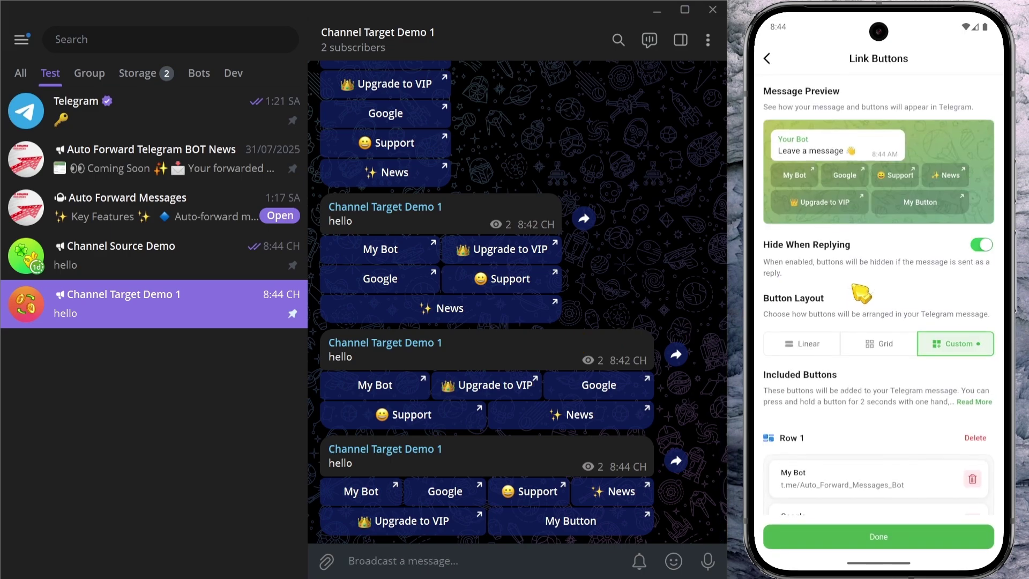
drag(882, 437, 879, 271)
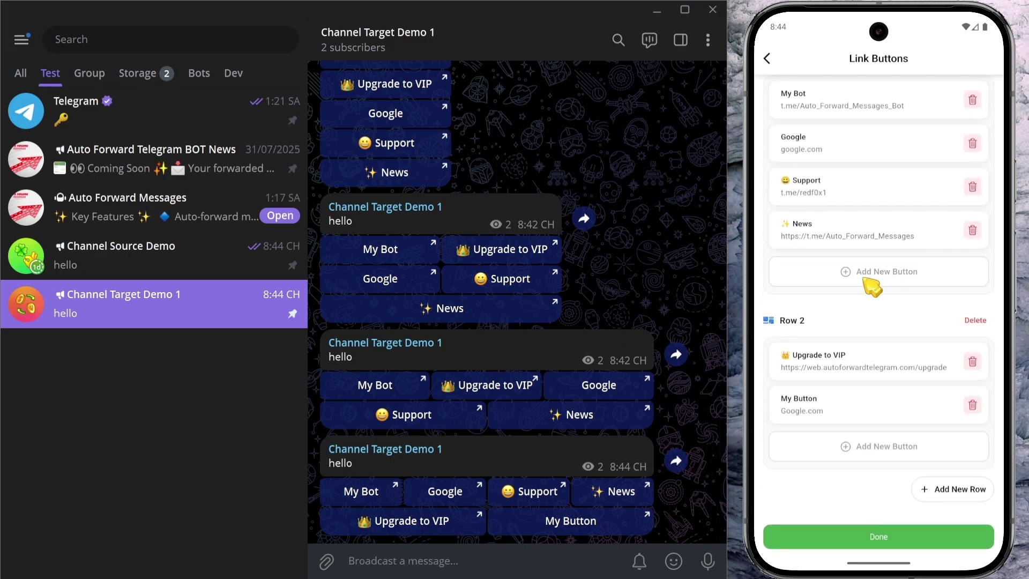
drag(872, 230, 880, 395)
Add a one-button Row 3 with a new button titled "Button 2" and URL google.com, and save the link buttons.
click(960, 492)
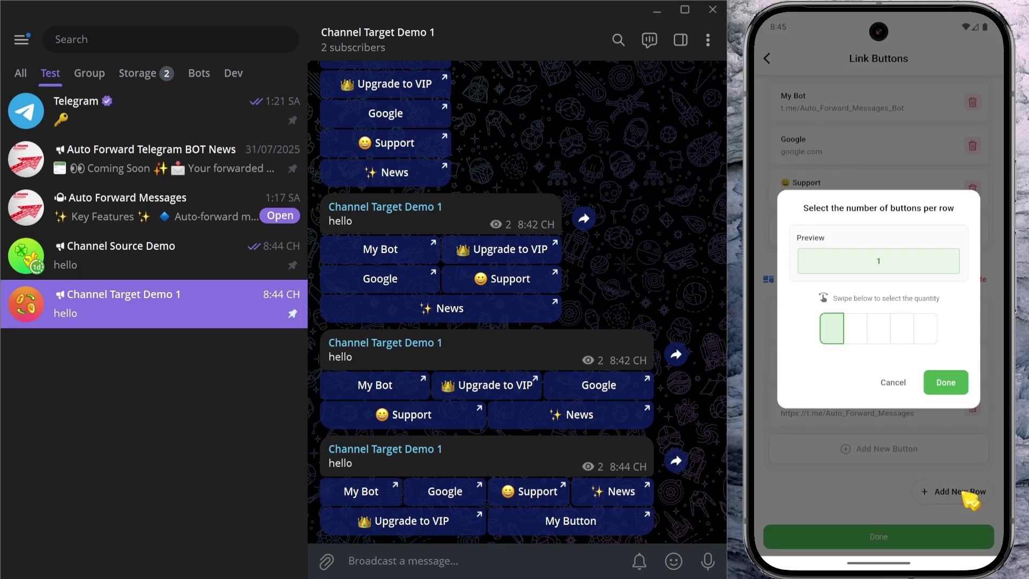
click(946, 382)
click(894, 453)
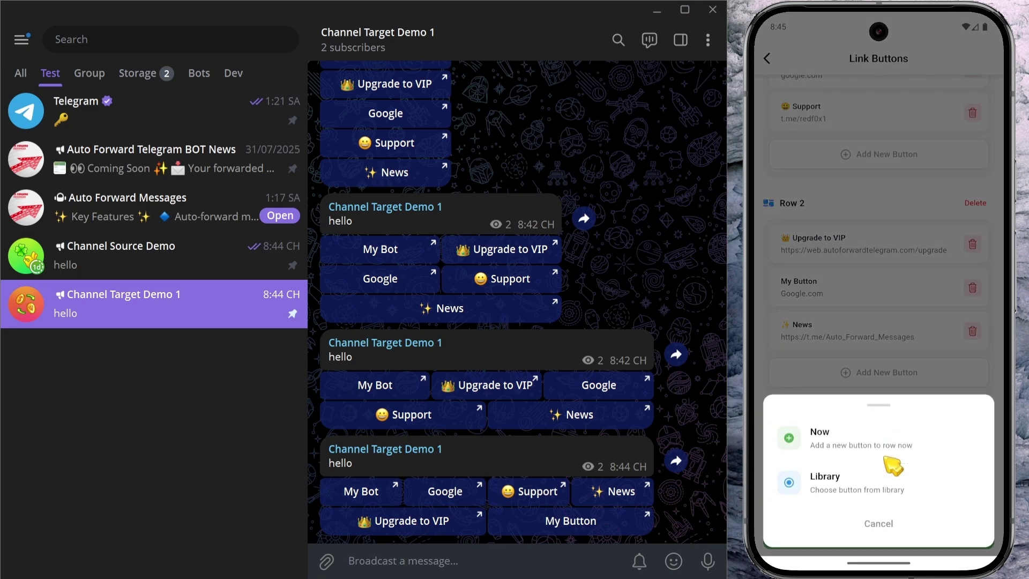
click(851, 445)
click(846, 275)
text(Button 2)
click(850, 335)
text(google.com)
click(935, 378)
drag(914, 281, 919, 471)
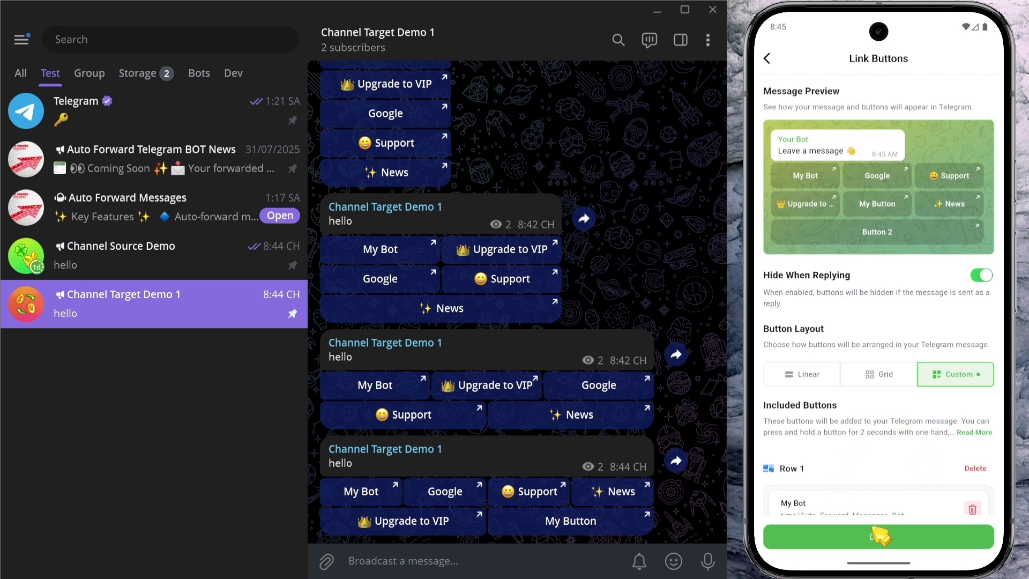
click(887, 535)
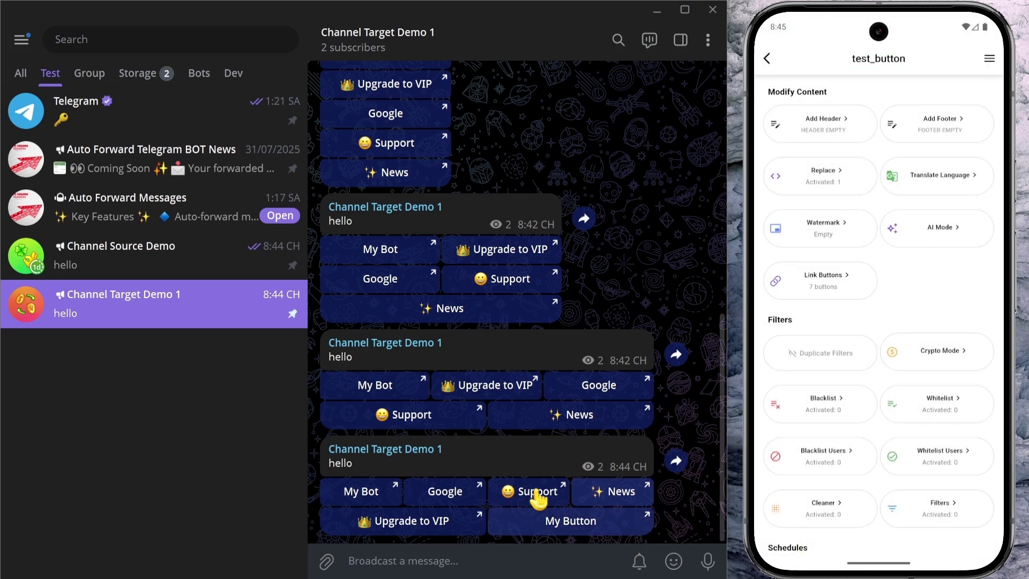
Post "hello" in Telegram's Channel Source Demo and check the three-row buttons under its copy in Channel Target Demo 1.
click(202, 269)
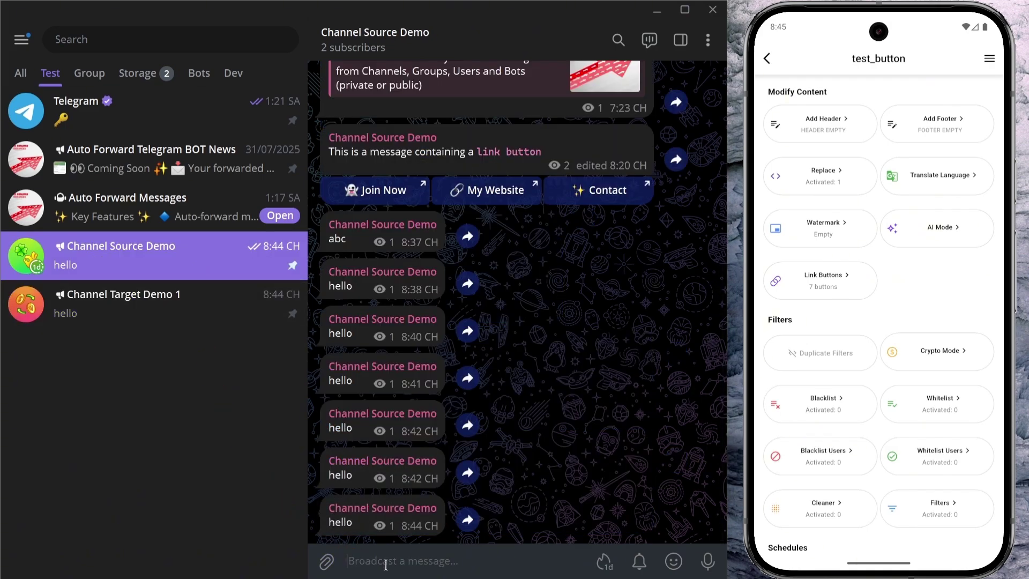
text(hello)
key(Return)
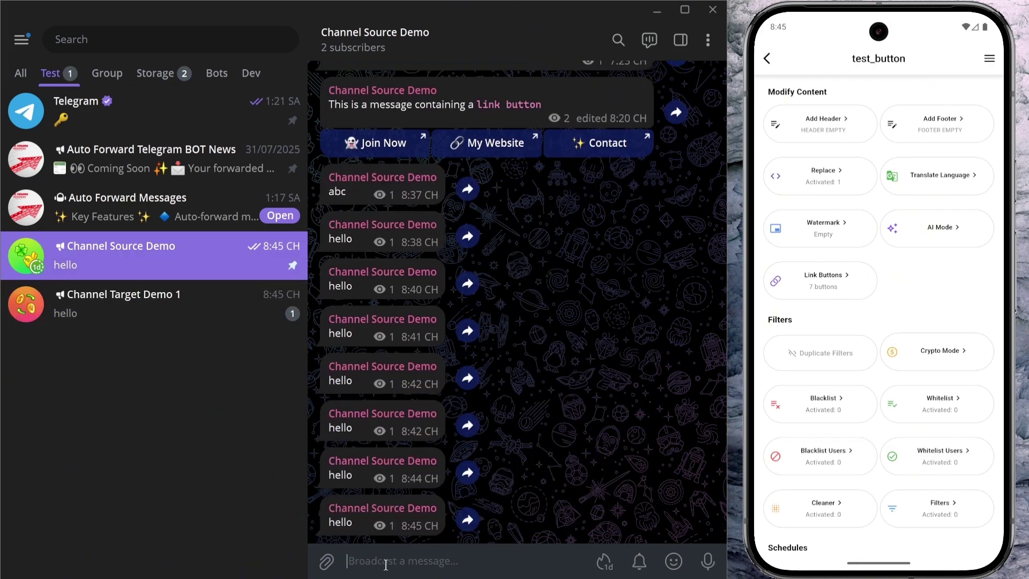
click(219, 307)
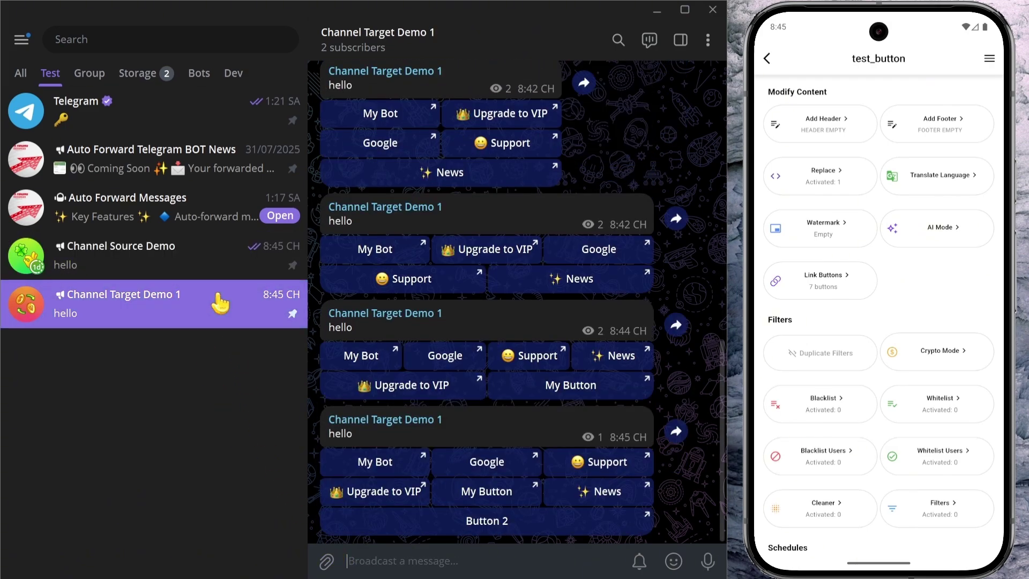
Reopen the task's link buttons in the forwarding app and delete My Button from Row 2.
click(851, 285)
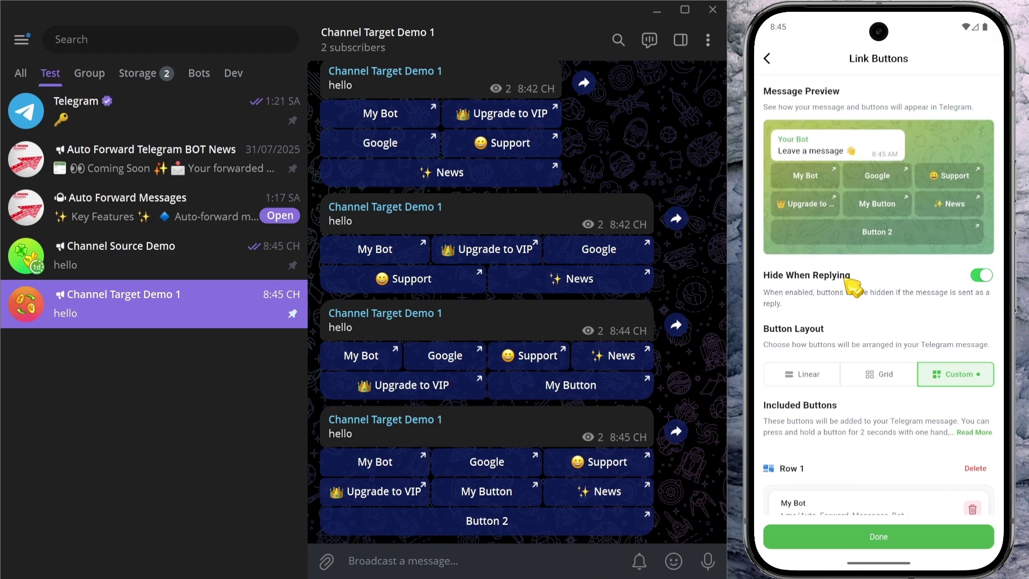
scroll(896, 322, down, 10)
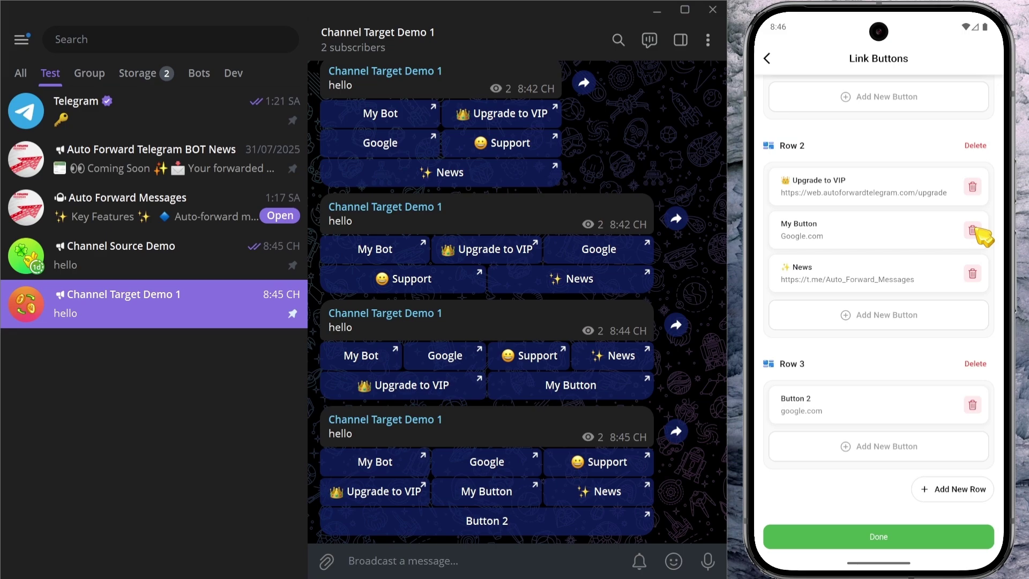
click(972, 230)
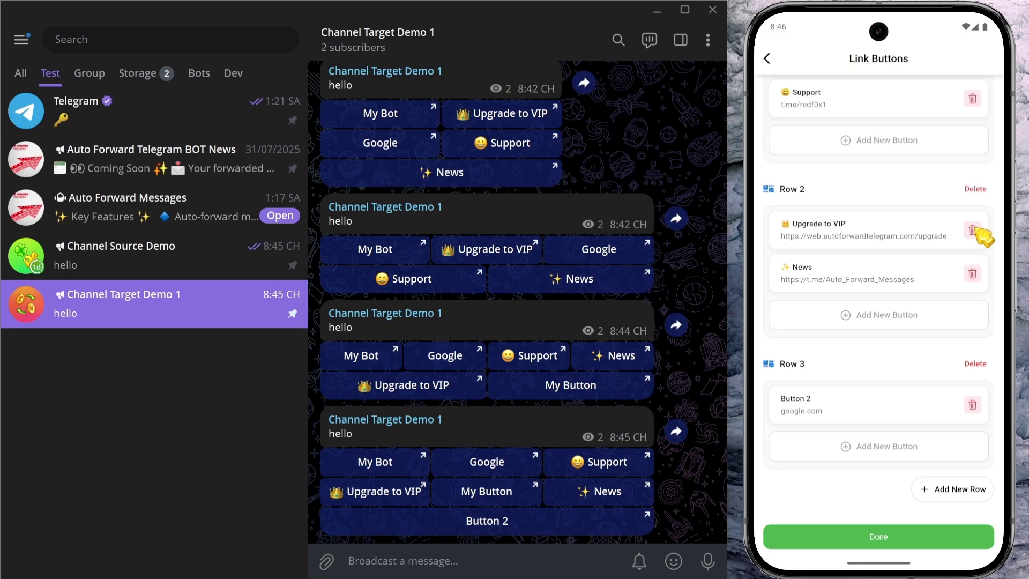
Rename the Row 3 button to "Button", keeping its URL, and save the link buttons.
click(849, 411)
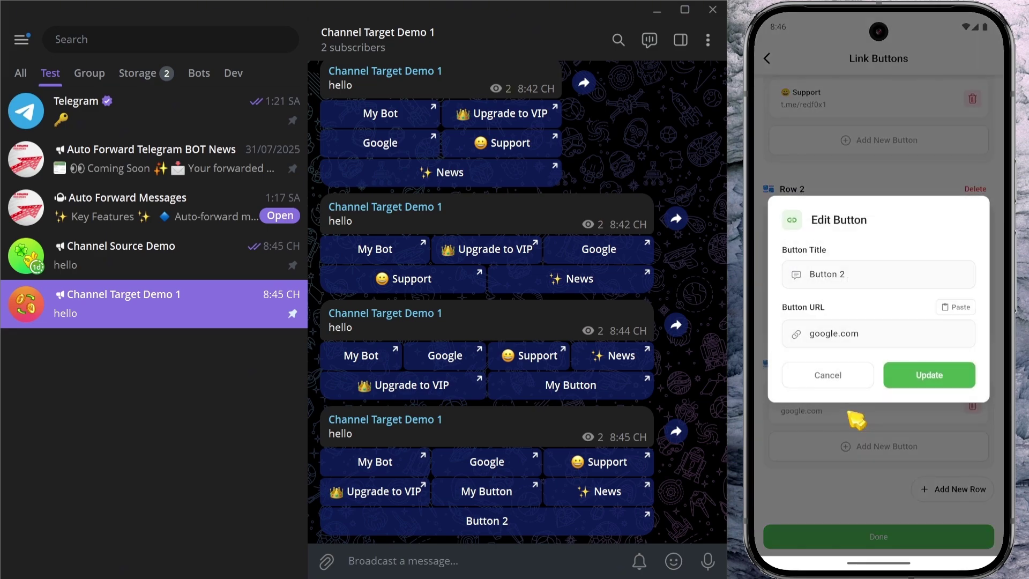
click(878, 276)
key(BackSpace)
key(BackSpace)
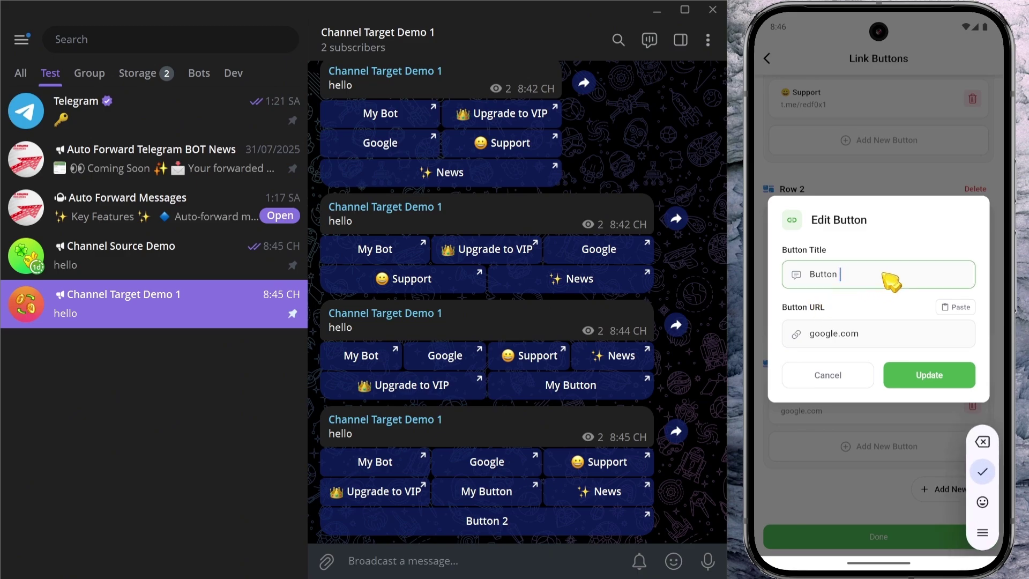
click(920, 378)
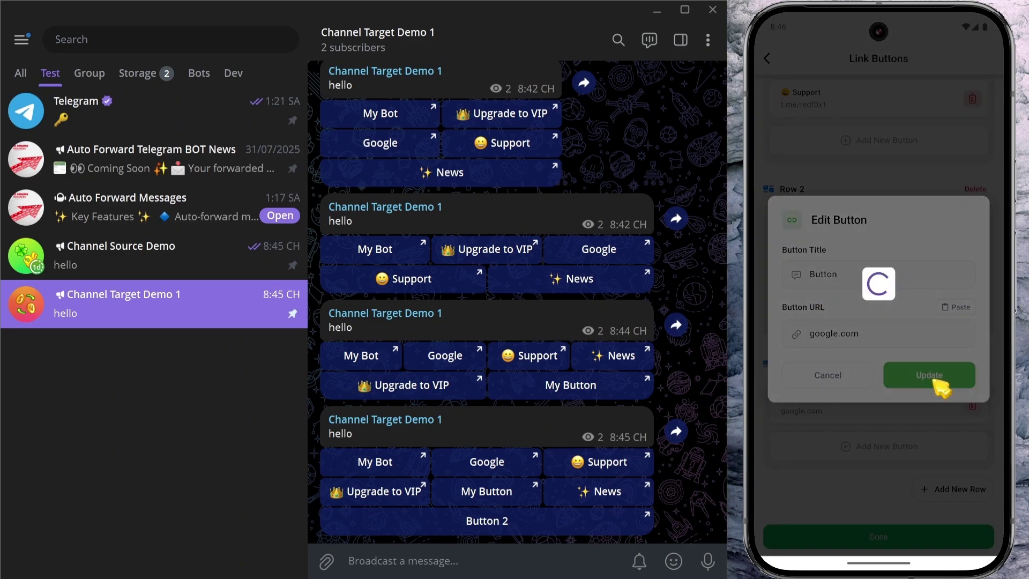
click(877, 538)
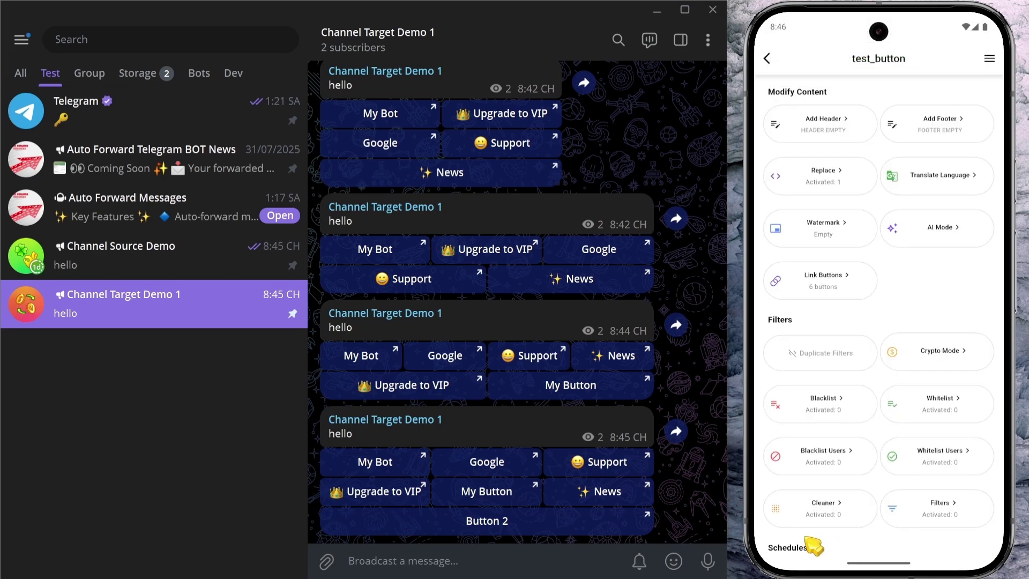
Post "123" in Telegram's Channel Source Demo and check the edited buttons under its copy in Channel Target Demo 1.
click(225, 266)
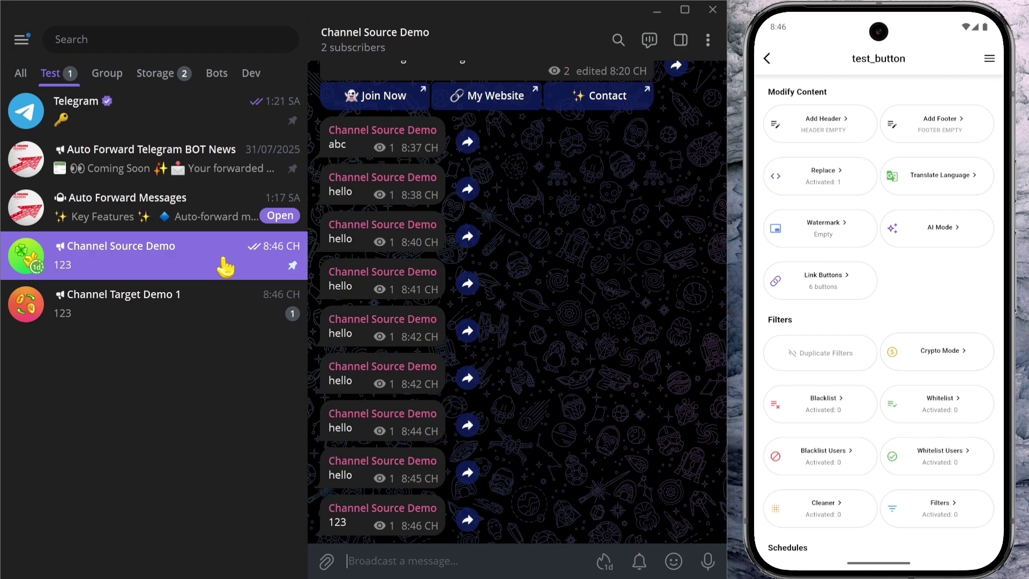
click(204, 305)
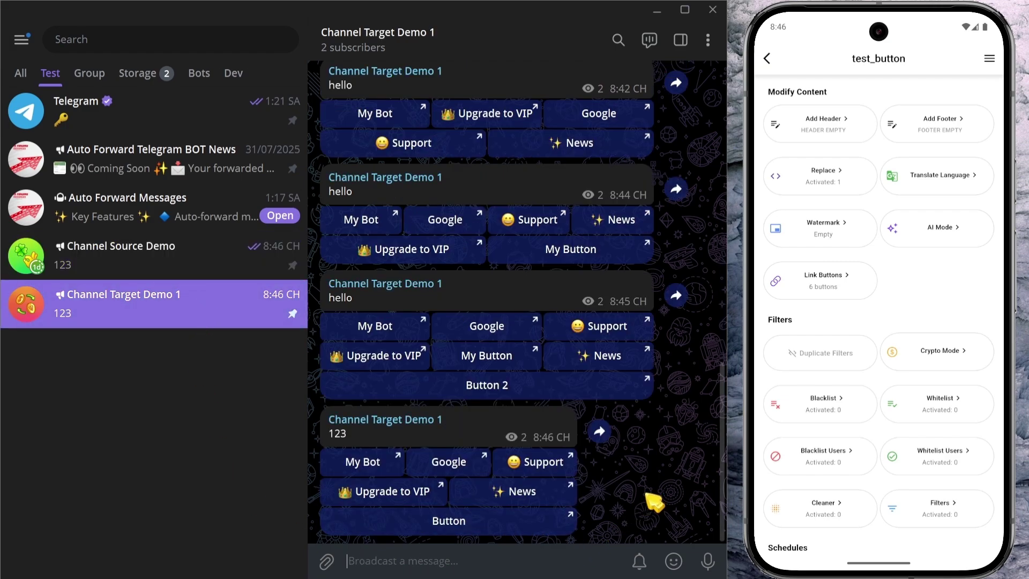
Reopen the task's link buttons in the forwarding app, remove Row 2 with its Upgrade to VIP and News buttons, and save.
click(833, 286)
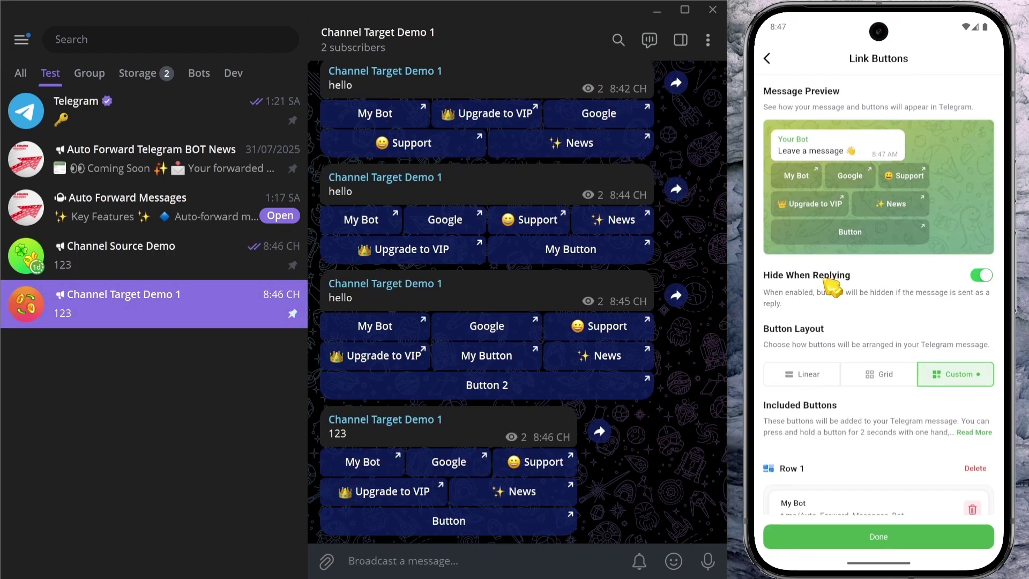
drag(840, 407, 933, 128)
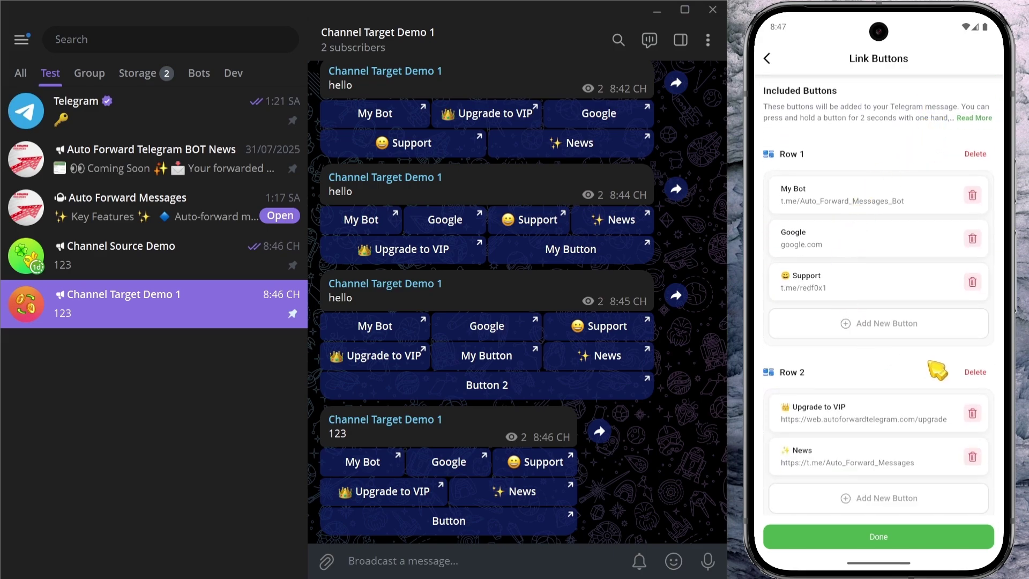
click(976, 372)
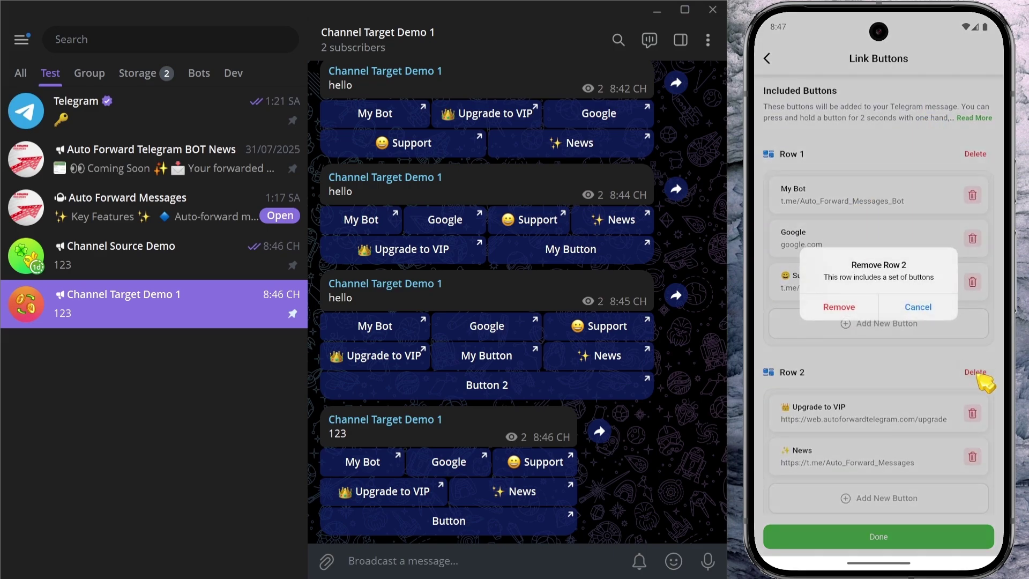
click(836, 310)
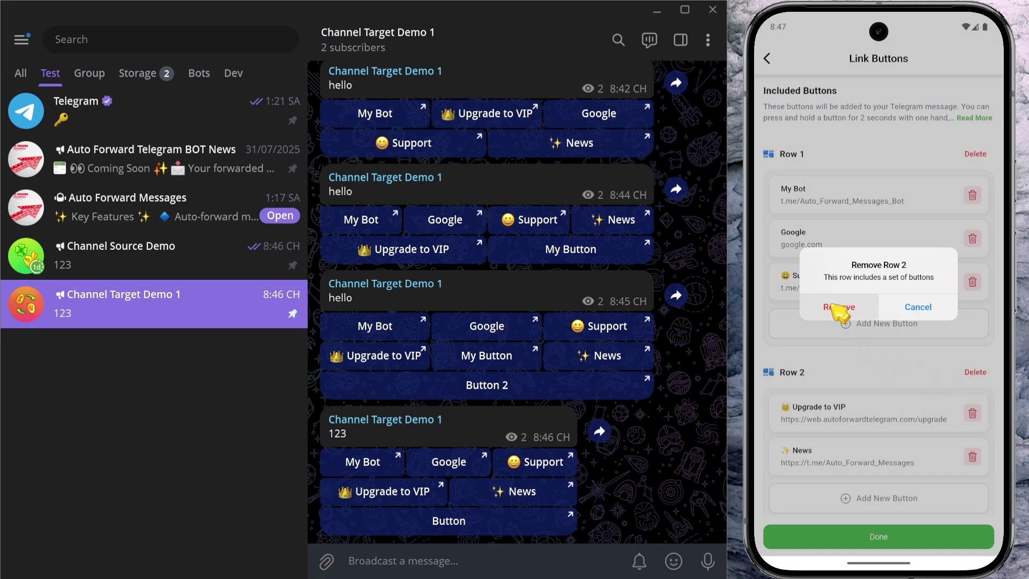
click(857, 536)
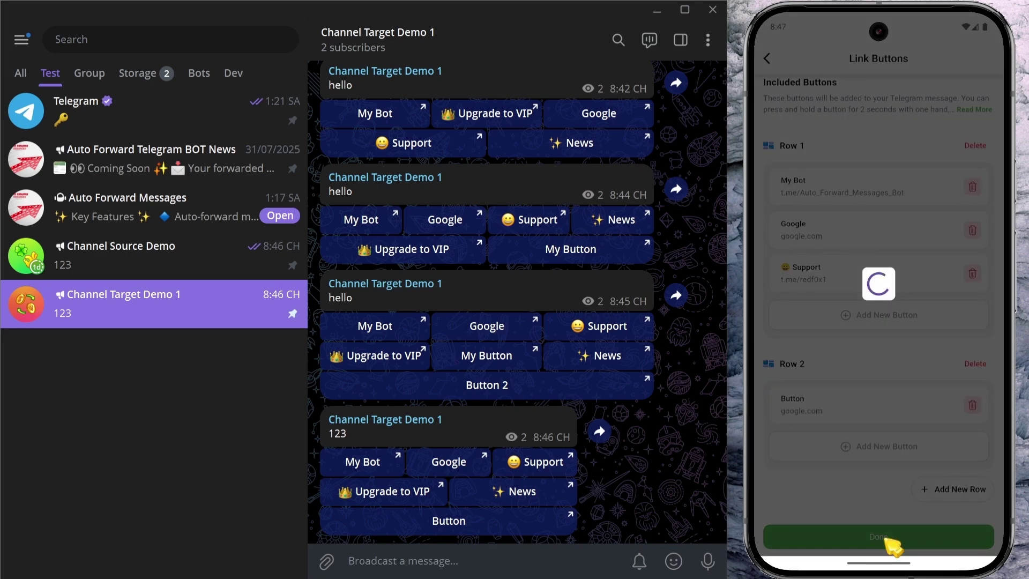
Post "abc" in Telegram's Channel Source Demo and check the remaining buttons under its copy in Channel Target Demo 1.
click(212, 266)
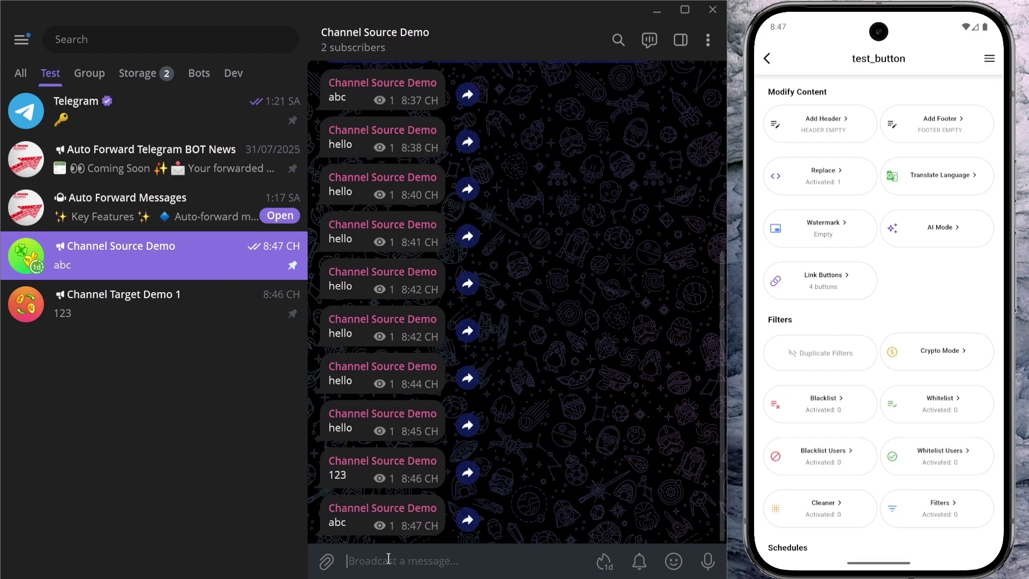
click(225, 316)
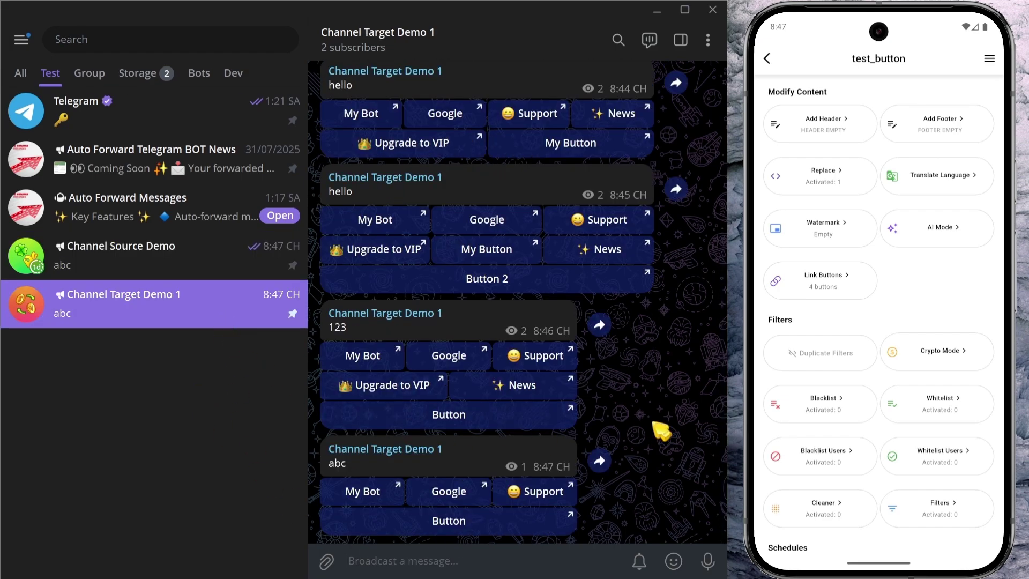
With the task's link buttons open, reply "!" to the latest "abc" post in Telegram's Channel Source Demo and check its copy in Channel Target Demo 1.
click(811, 283)
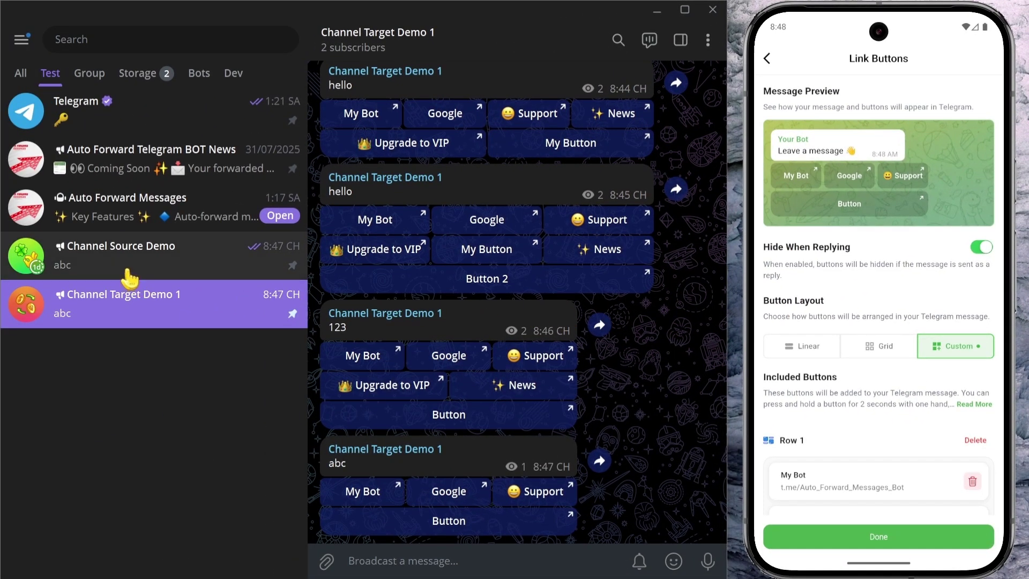
click(129, 277)
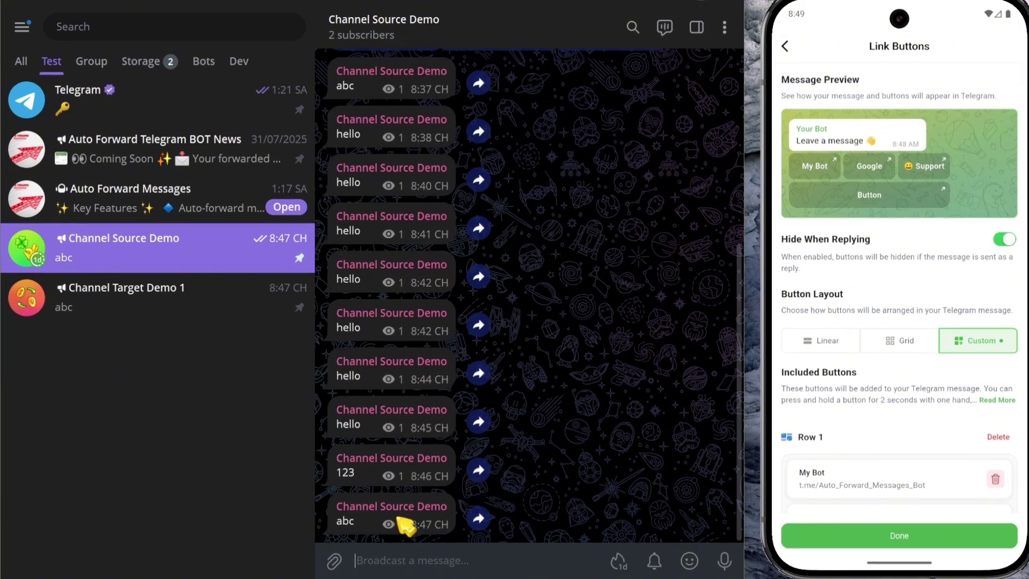
right_click(395, 526)
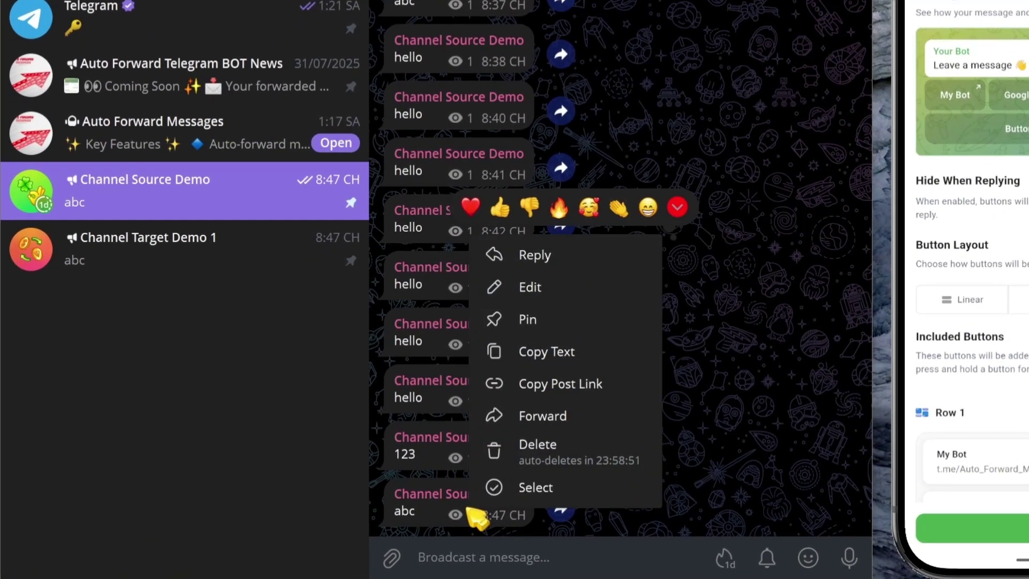
click(546, 257)
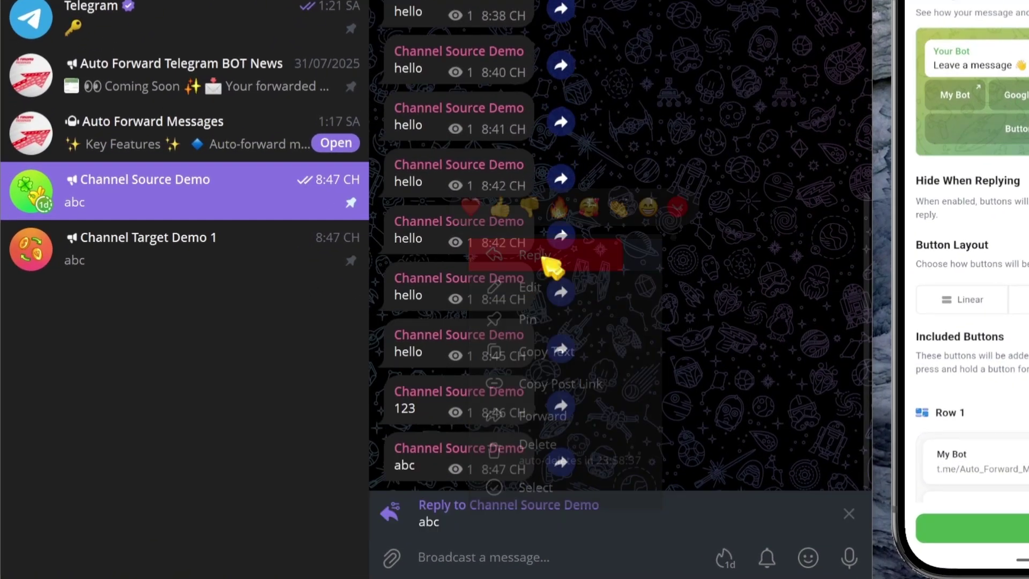
text(!)
key(Return)
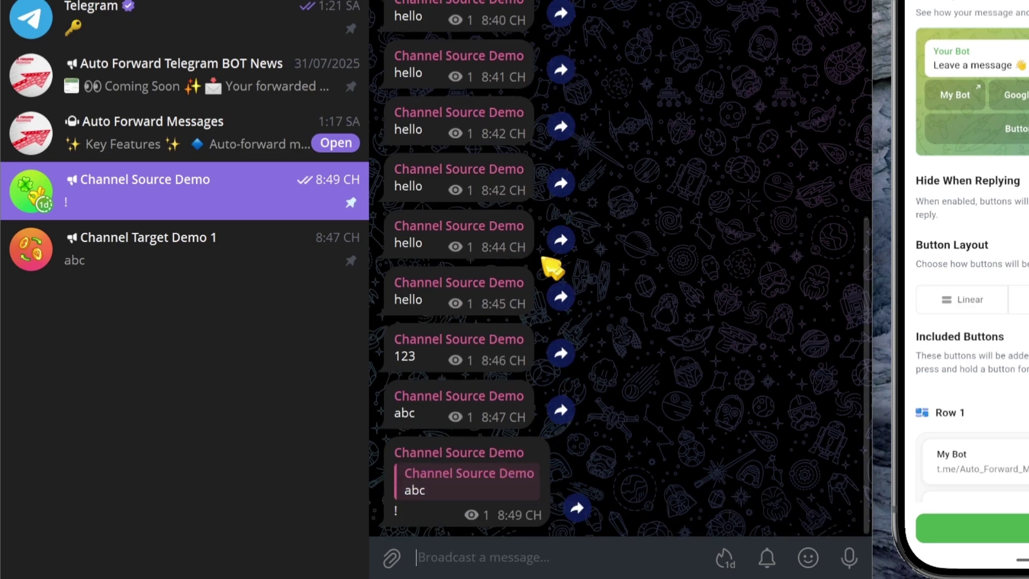
click(271, 252)
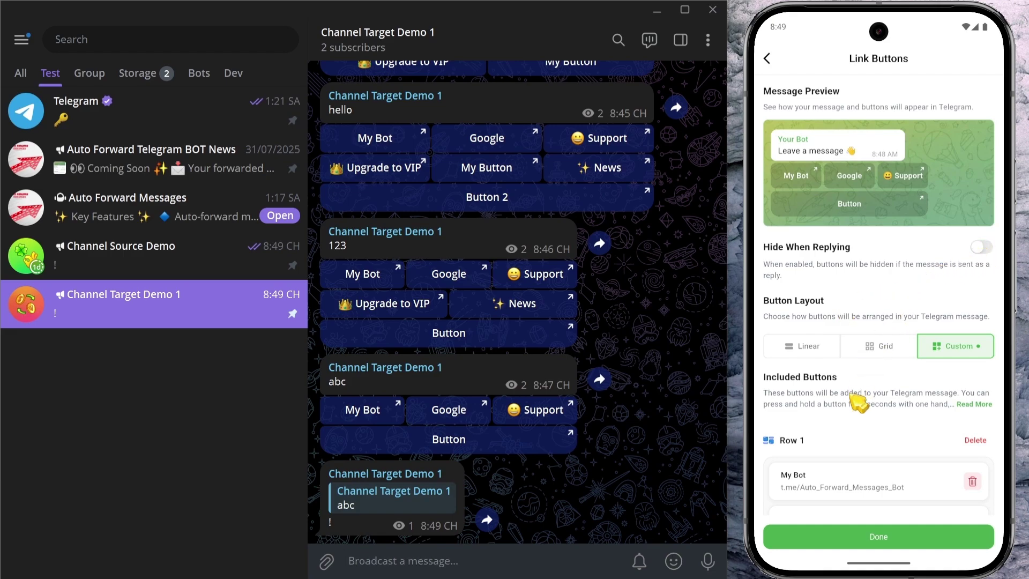
Turn off Hide When Replying for the task's link buttons in the forwarding app and save.
click(878, 533)
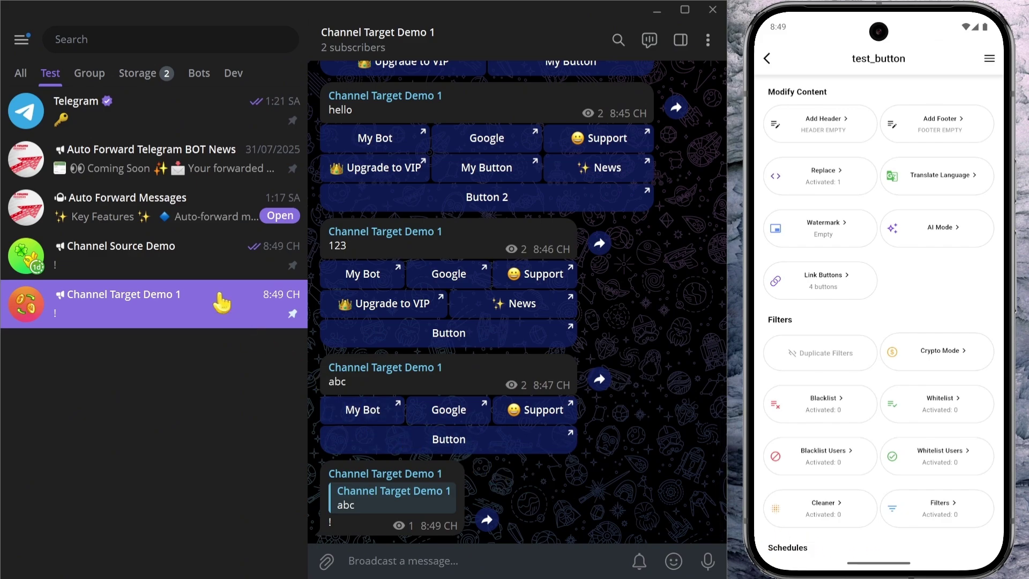
Reply "!" to the "abc" post in Telegram's Channel Source Demo again and check the new reply's buttons in Channel Target Demo 1.
click(204, 276)
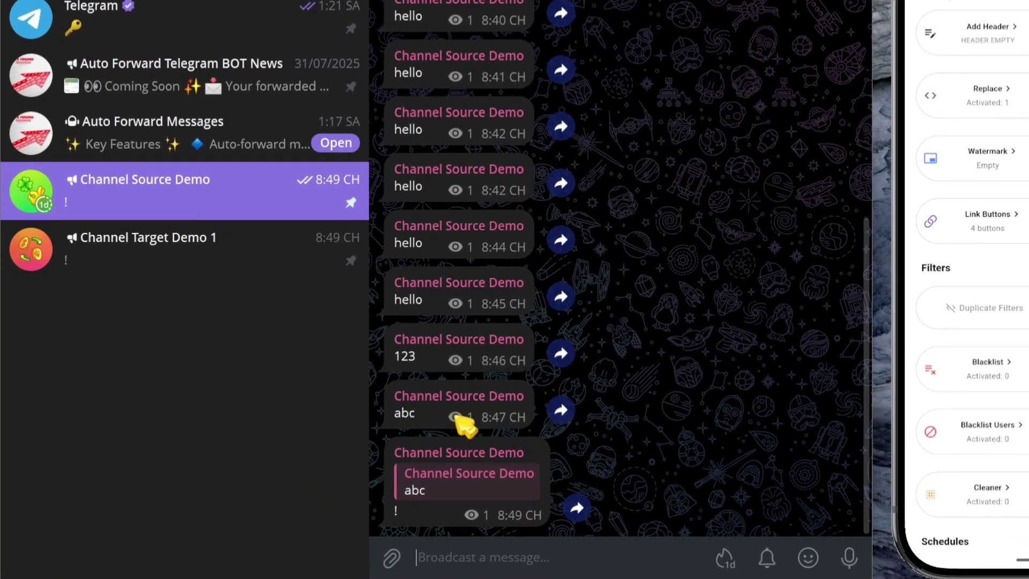
right_click(386, 448)
click(486, 163)
text(!)
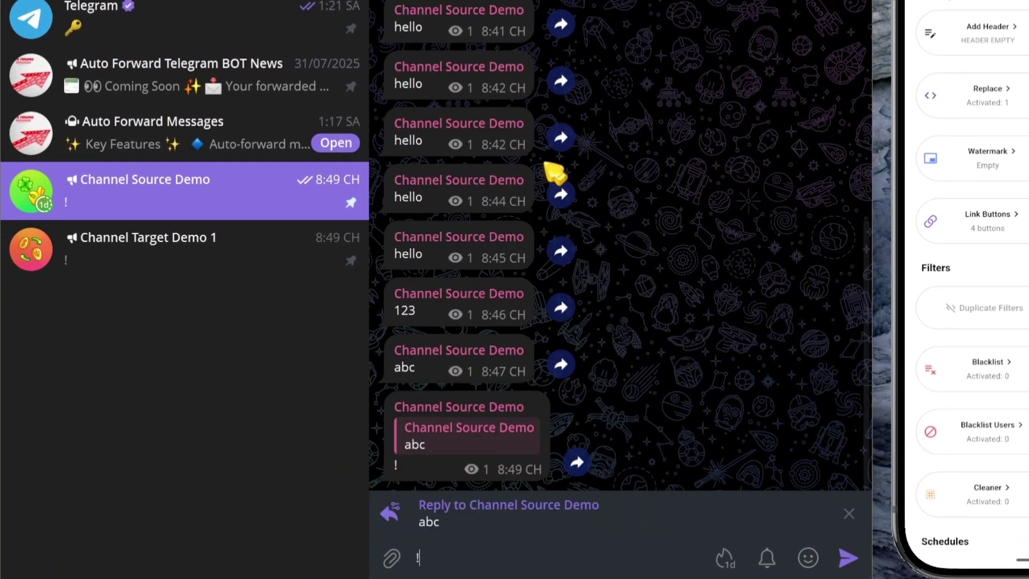
key(Return)
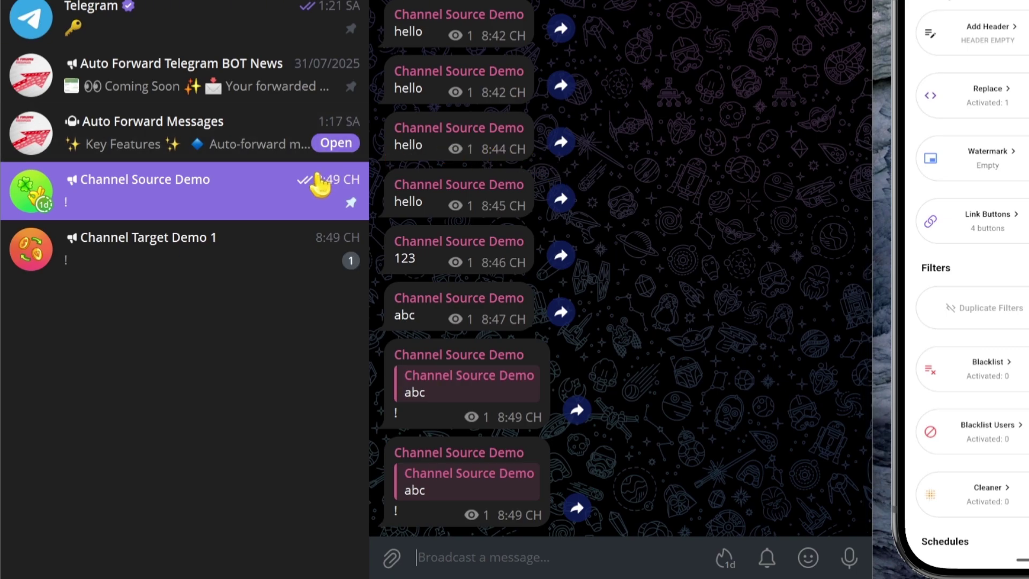
click(279, 256)
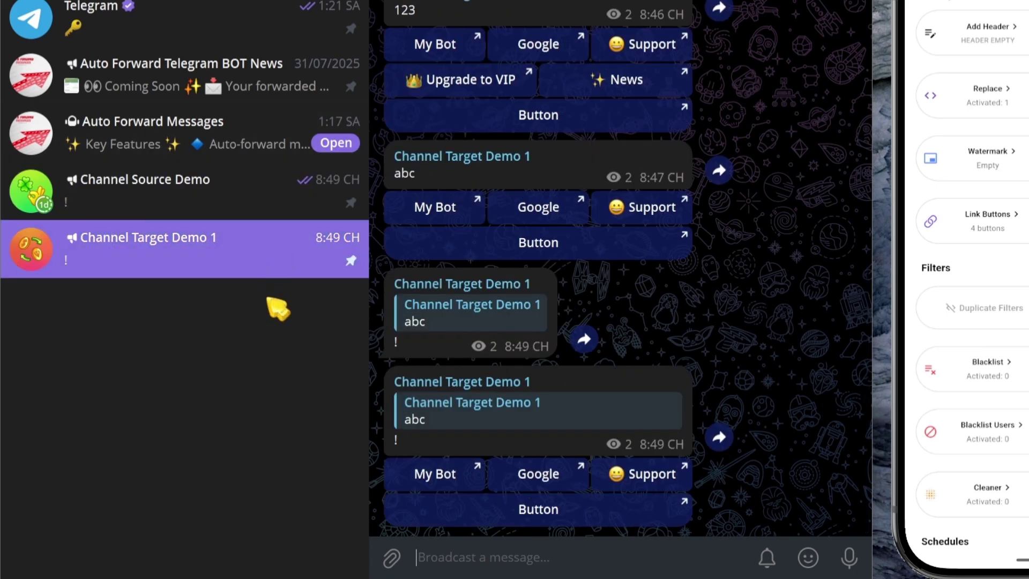